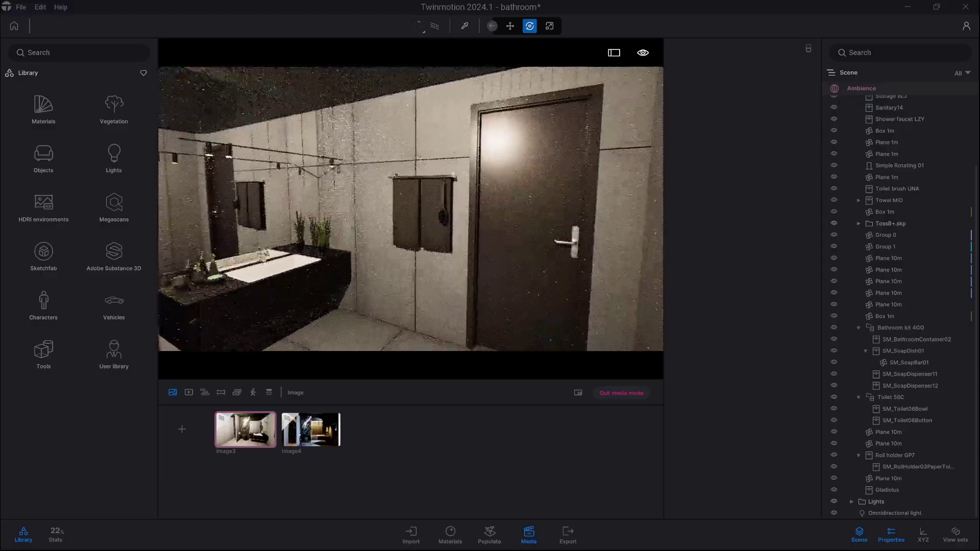
Inspect the omnidirectional light on the bathroom ceiling and its settings.
right_click_drag(411, 209, 391, 237)
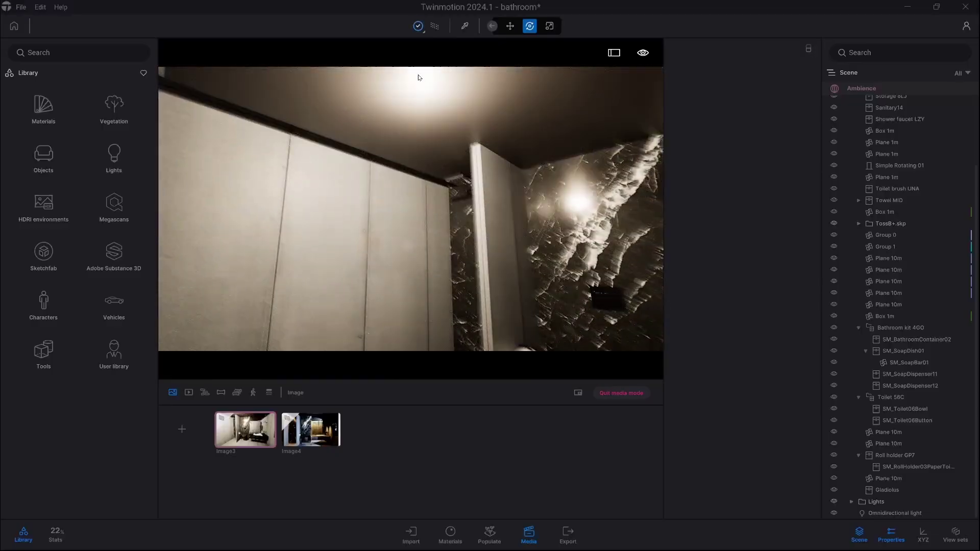
left_click(903, 514)
key("s")
right_click_drag(326, 198, 429, 235)
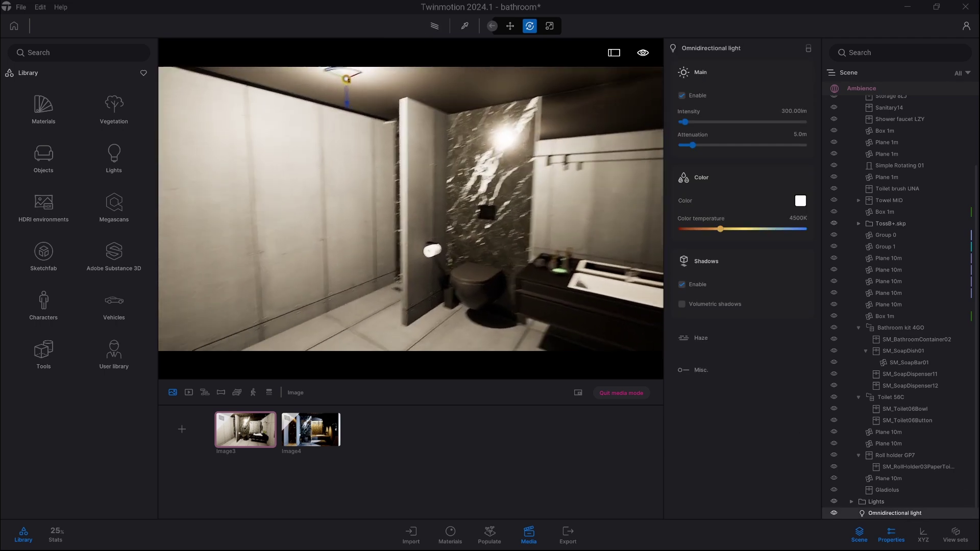
right_click_drag(295, 191, 380, 193)
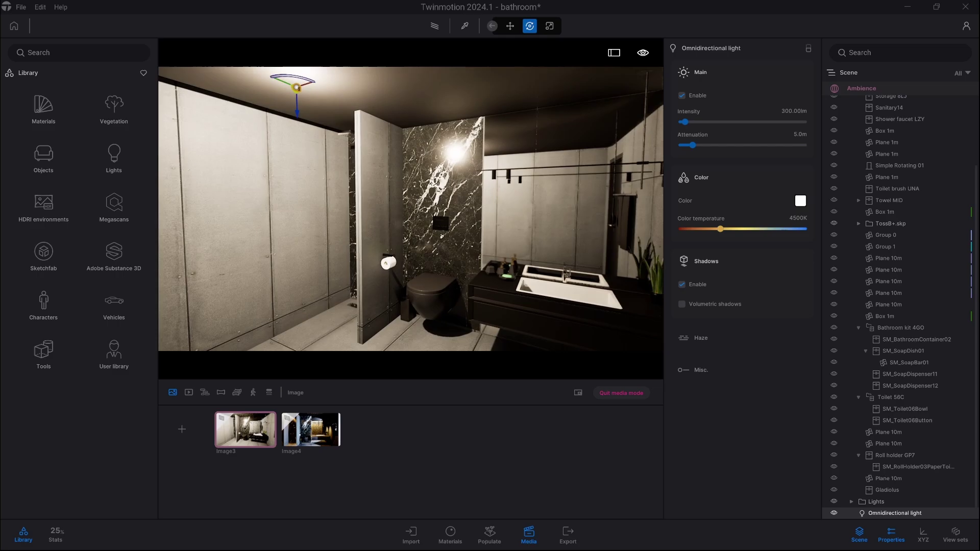
key("Escape")
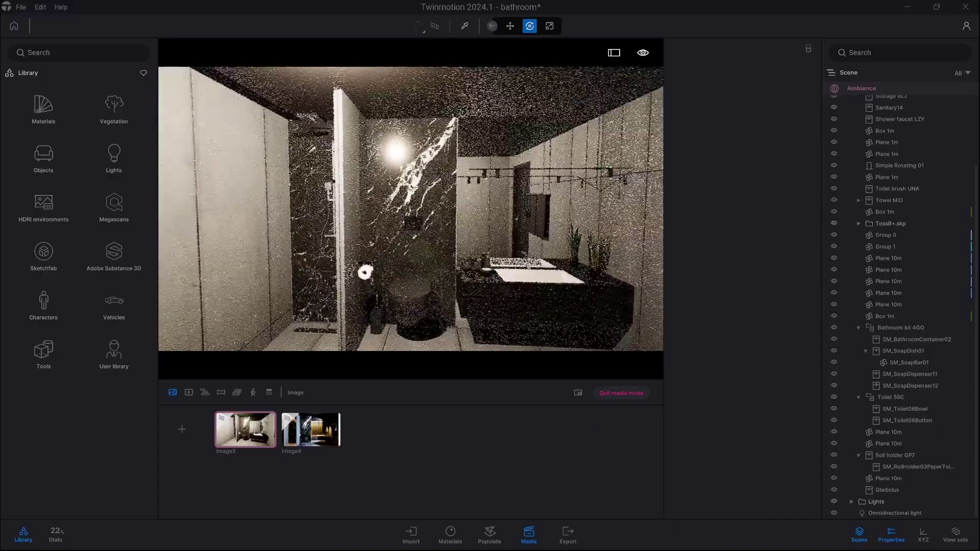
Place a neon light on the ceiling along the panelled shower-side wall and shift it closer to that wall.
left_click(110, 152)
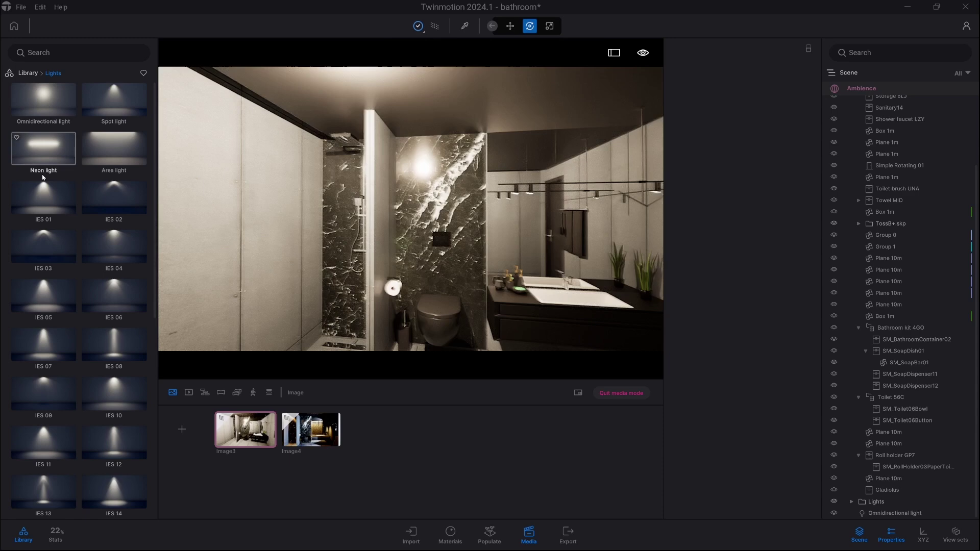
left_click_drag(48, 154, 256, 90)
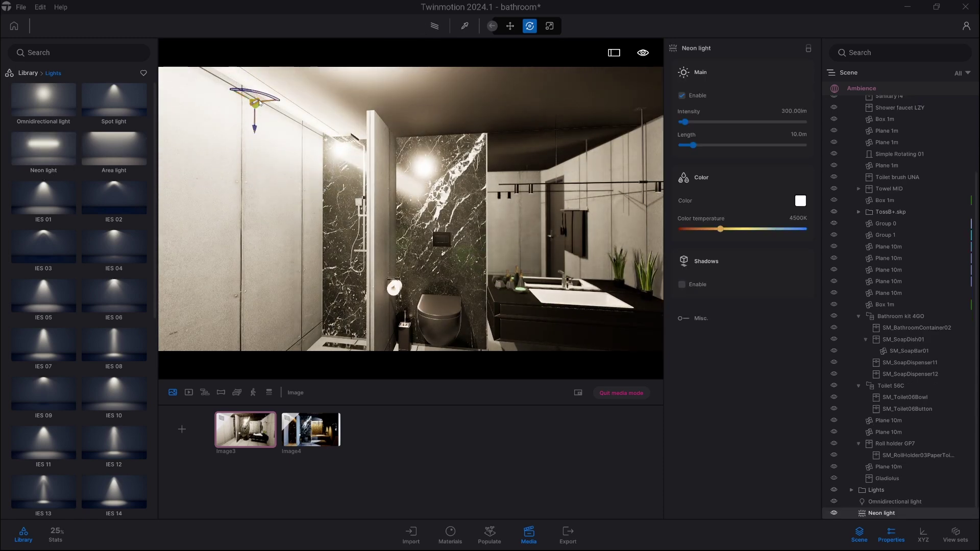
left_click_drag(260, 101, 244, 107)
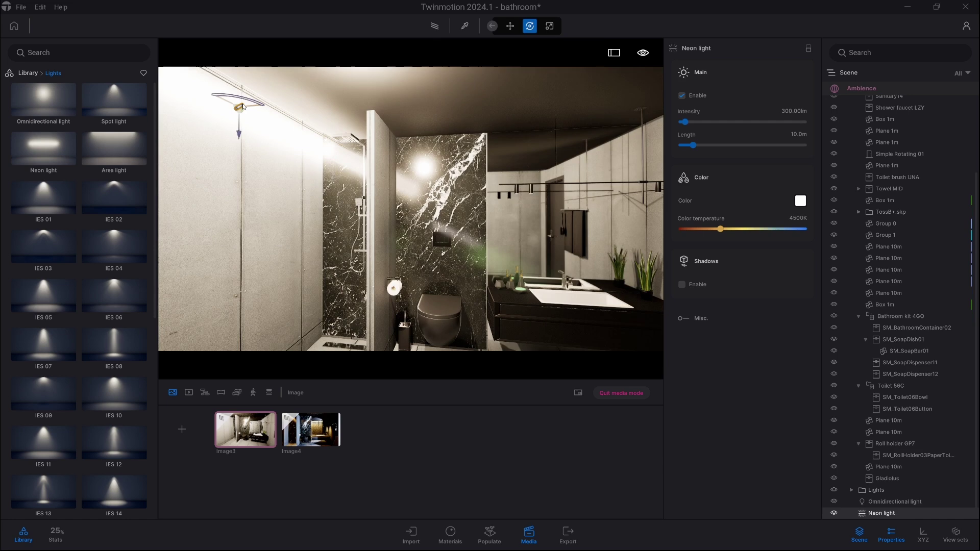
Enable shadows on the neon light with a 3333 K color temperature, and raise it into the ceiling recess.
left_click(681, 286)
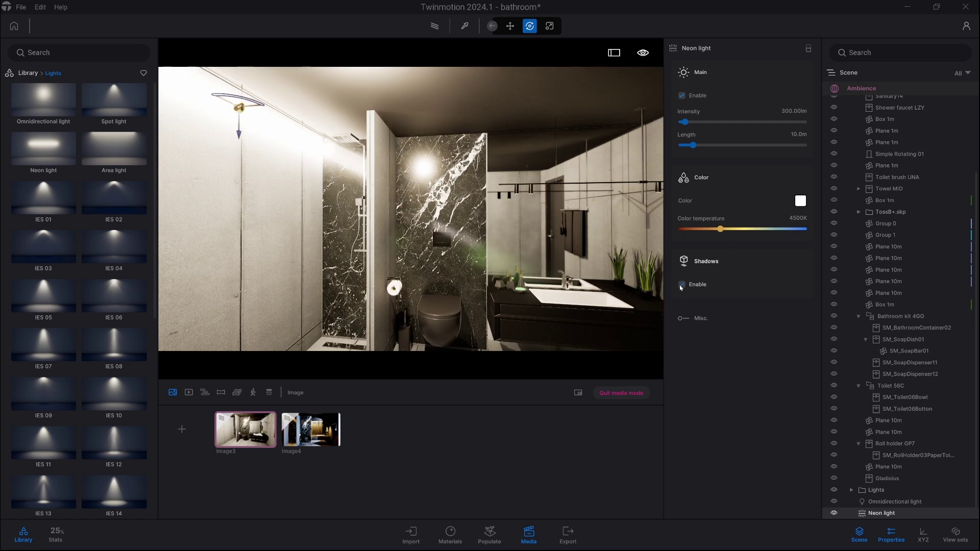
left_click(798, 217)
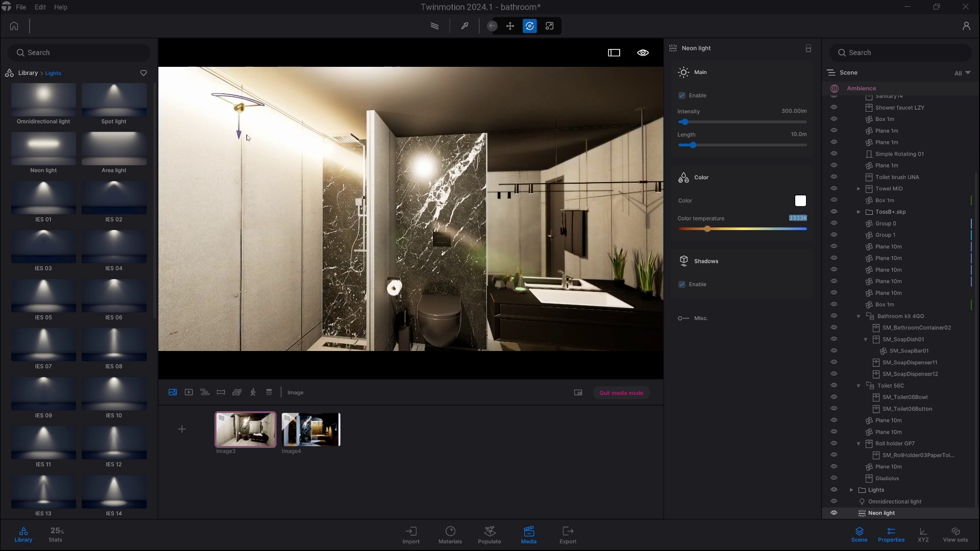
left_click_drag(241, 137, 238, 105)
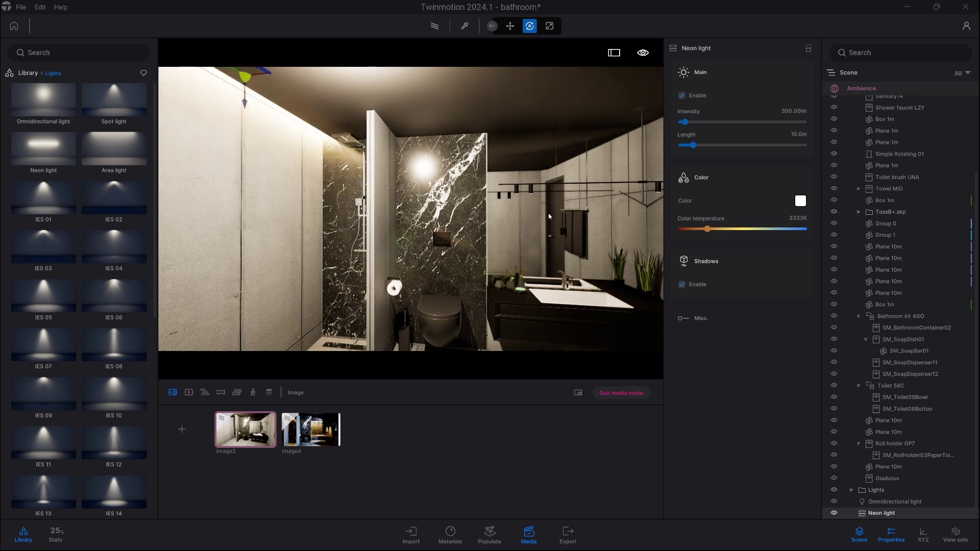
Copy the neon light as one instance rotated 90° and move it along the ceiling to the adjoining wall's recess.
right_click_drag(548, 216, 408, 160)
left_click_drag(413, 159, 415, 163)
key("a")
left_click(455, 136)
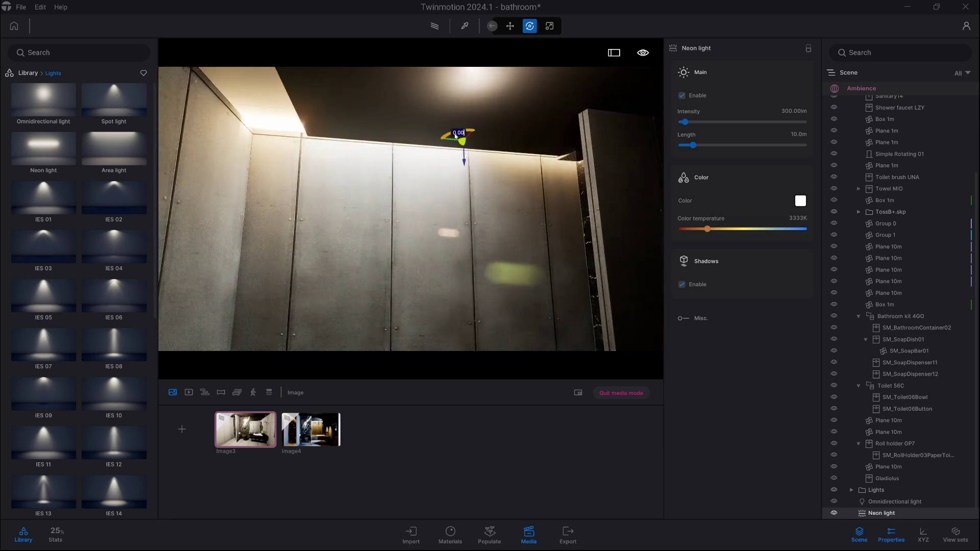
left_click_drag(455, 136, 488, 134, "alt")
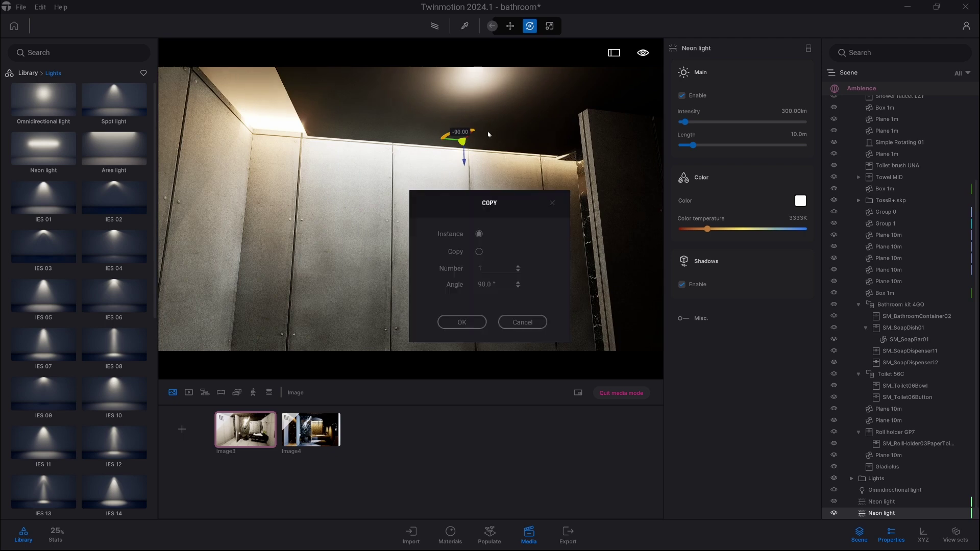
left_click(465, 328)
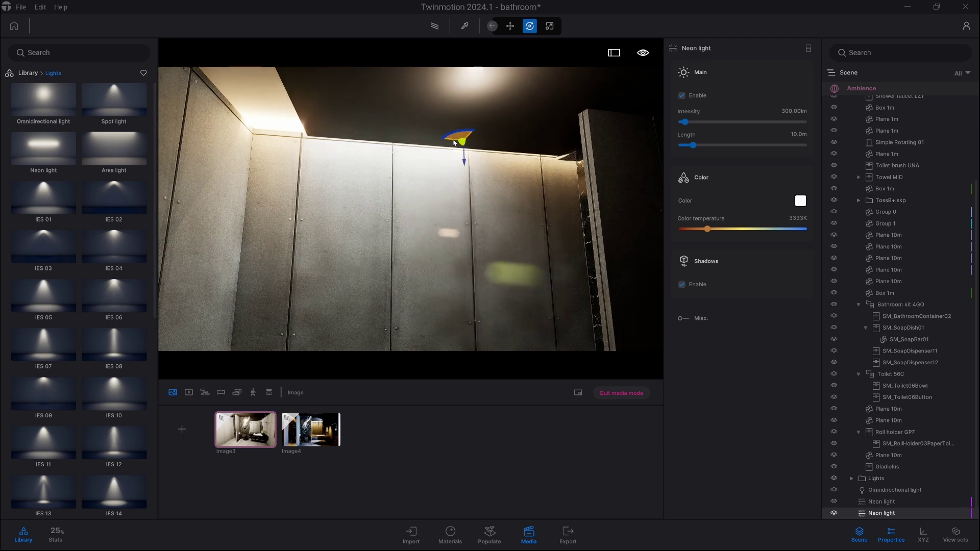
left_click_drag(454, 143, 287, 121)
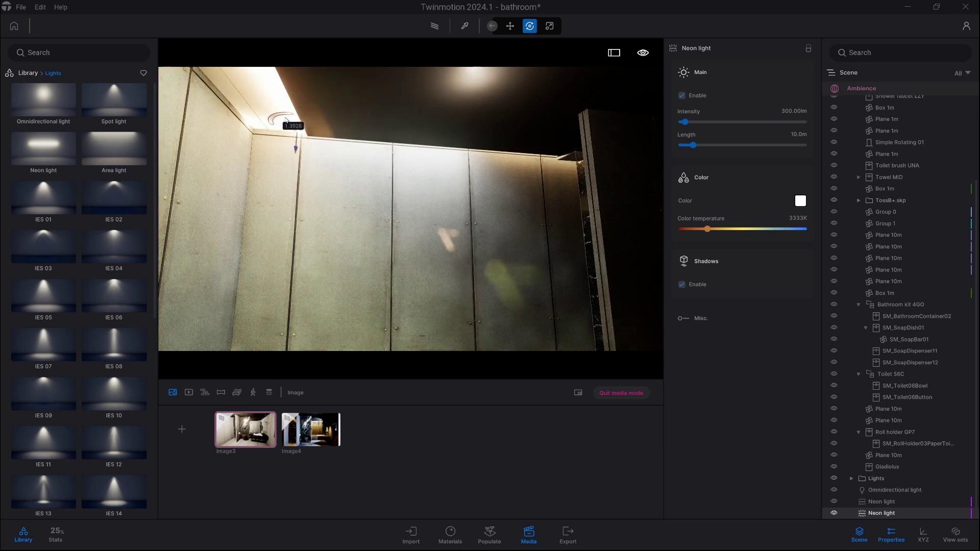
Return to the Image3 camera view and delete the omnidirectional light from the scene.
left_click(247, 438)
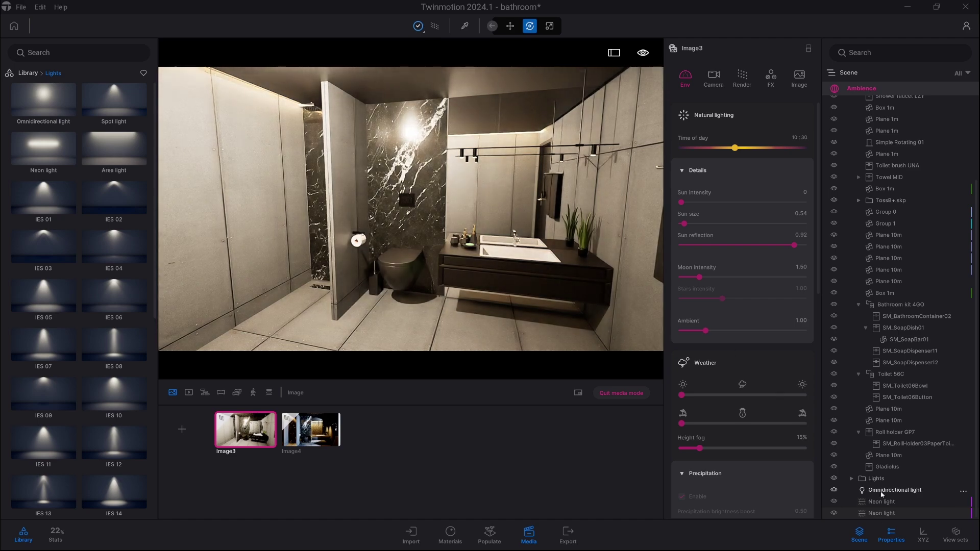
left_click(881, 494)
key("Delete")
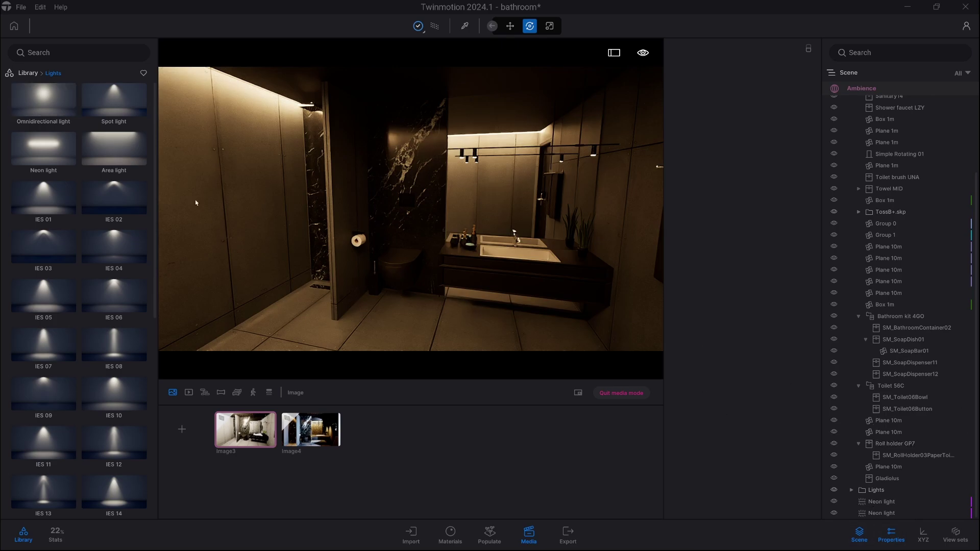
Turn off the path tracer and place a spot light under the hanging track lamps above the vanity.
right_click_drag(375, 225, 427, 225)
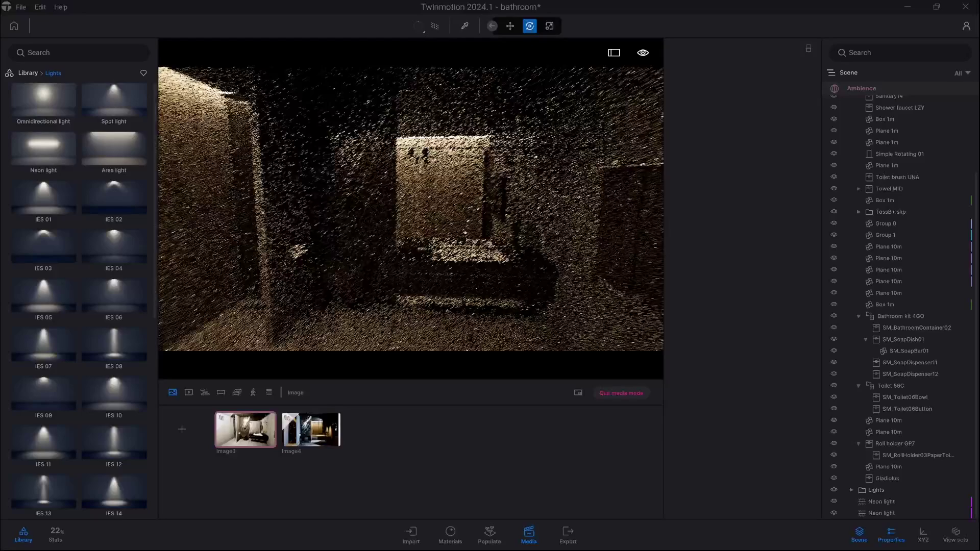
key("w")
key("r")
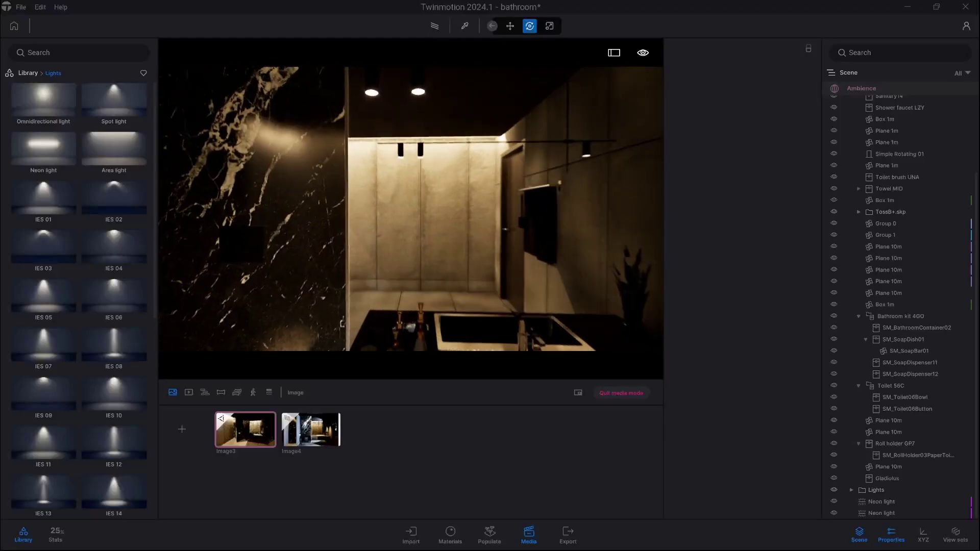
left_click_drag(124, 116, 374, 173)
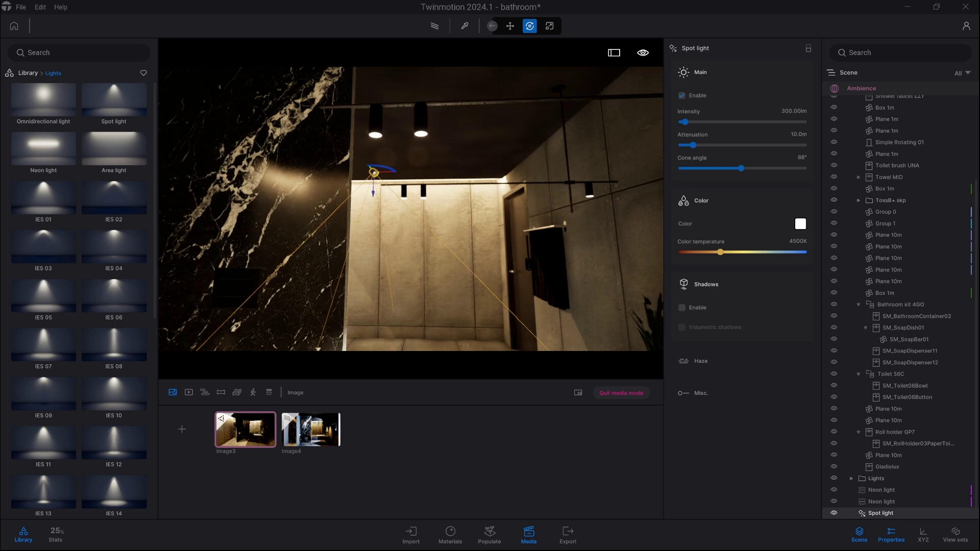
right_click_drag(374, 173, 409, 171)
Copy the spot light as instances along the vanity track, one 0.12 m away and another at the far single lamp.
left_click(335, 174)
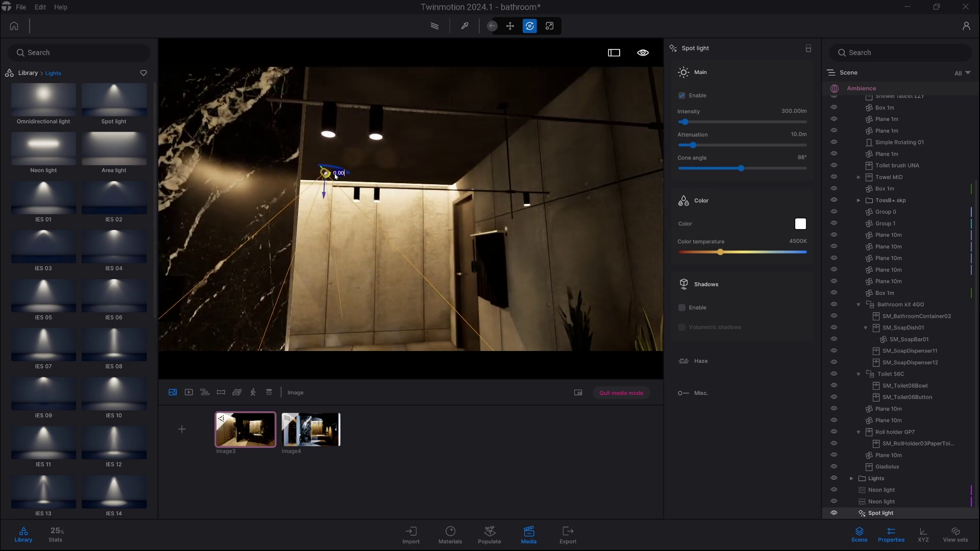
left_click_drag(336, 176, 385, 177, "alt")
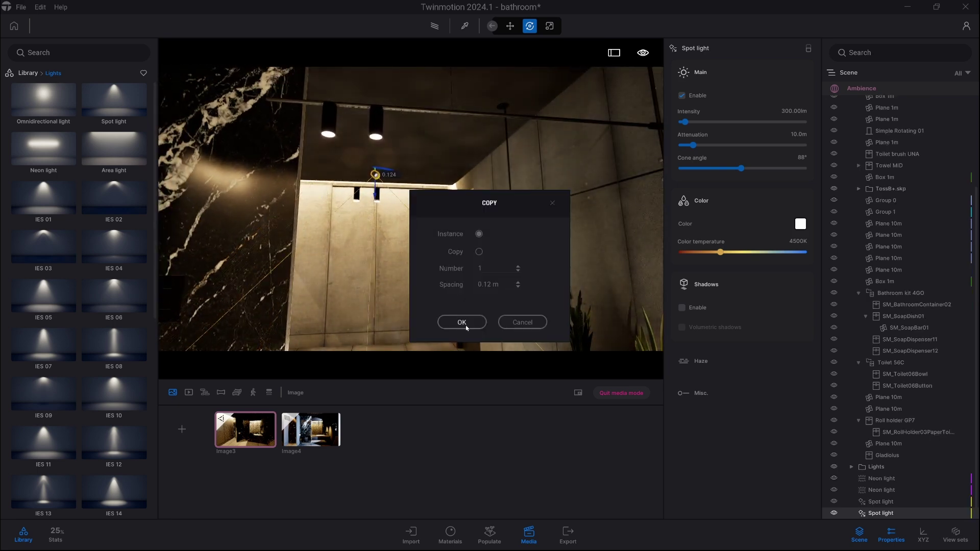
left_click(466, 328)
scroll(321, 186, "down", 3)
right_click_drag(322, 185, 352, 191)
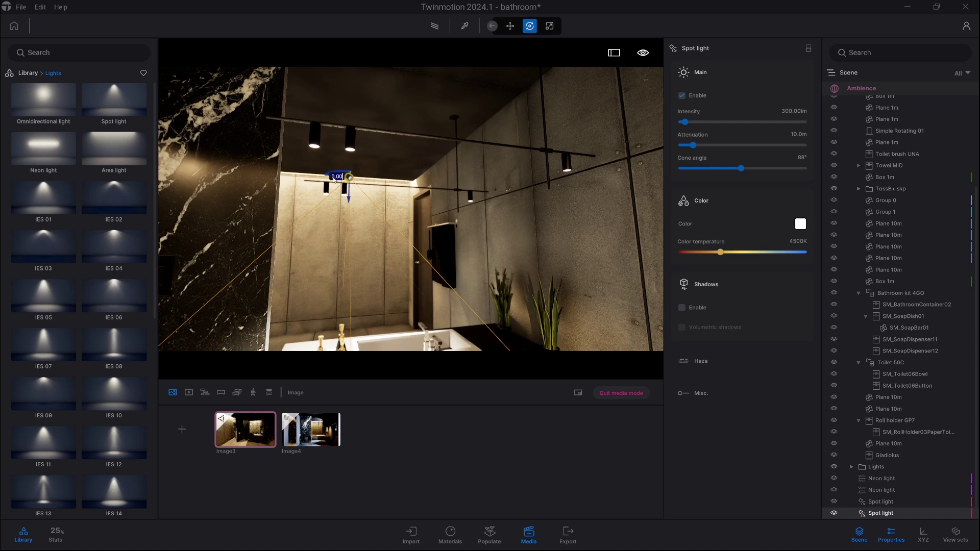
left_click_drag(335, 179, 558, 194, "alt")
left_click(461, 322)
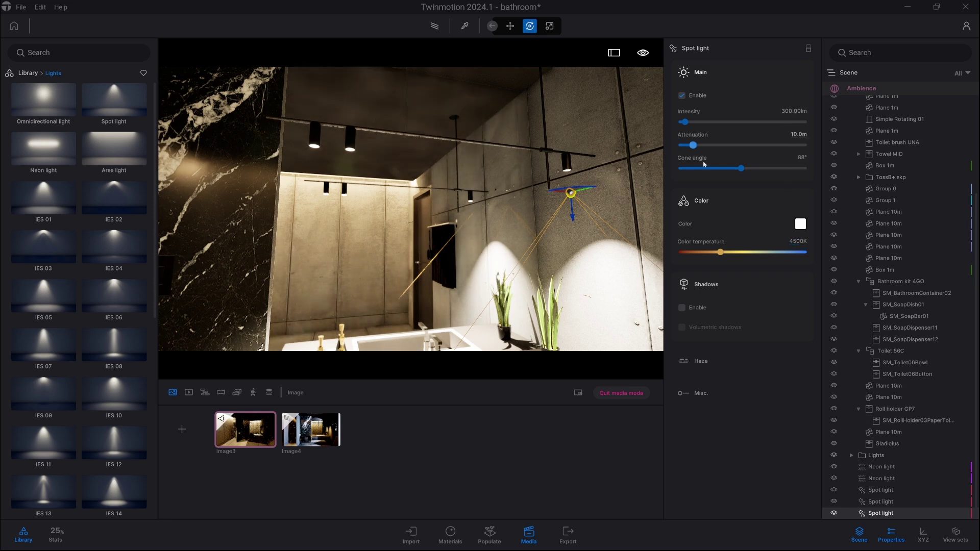
Set the intensity of the vanity spot lights to 11 lm.
right_click_drag(557, 219, 576, 265)
right_click_drag(417, 291, 430, 298)
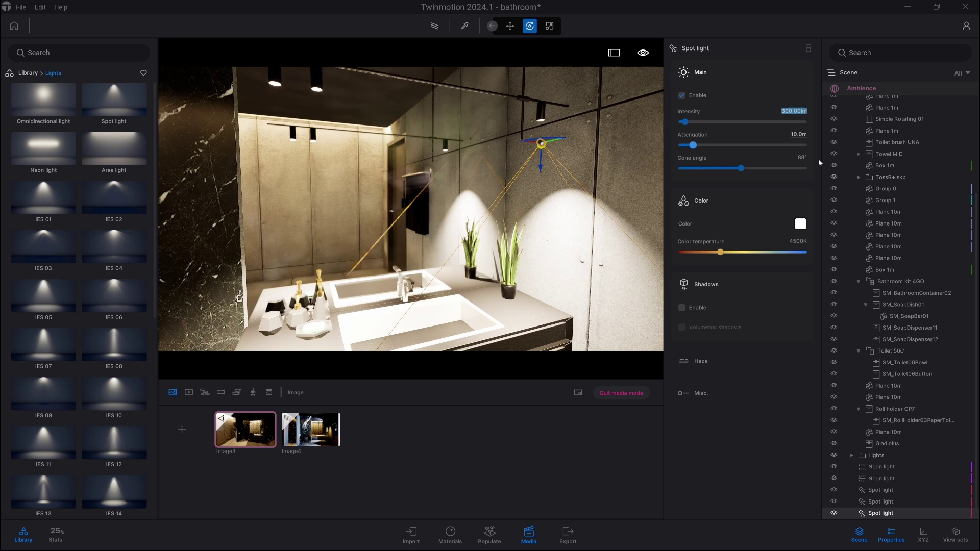
type("11")
key("Return")
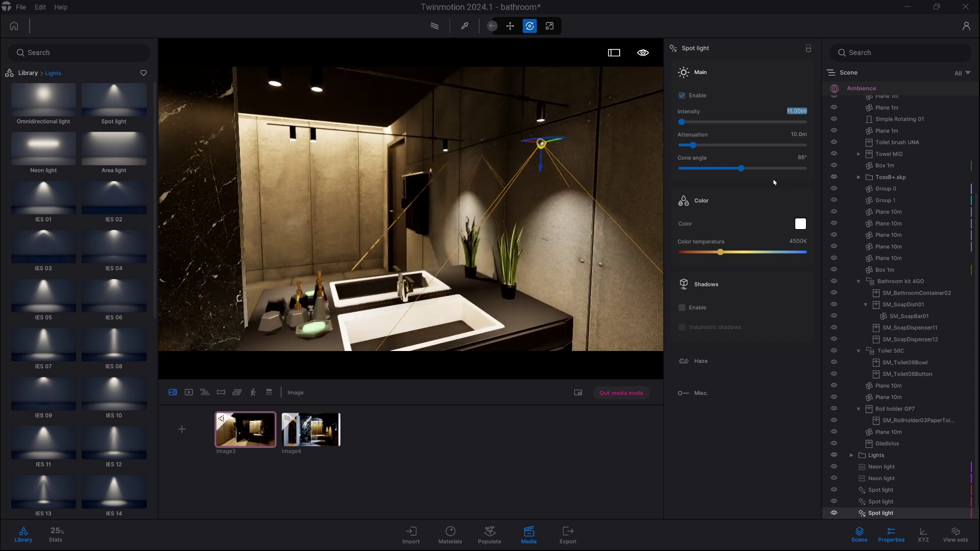
Set the vanity spot lights' color temperature to 3333 K and enable their shadows.
left_click(796, 242)
double_click(796, 242)
type("3333")
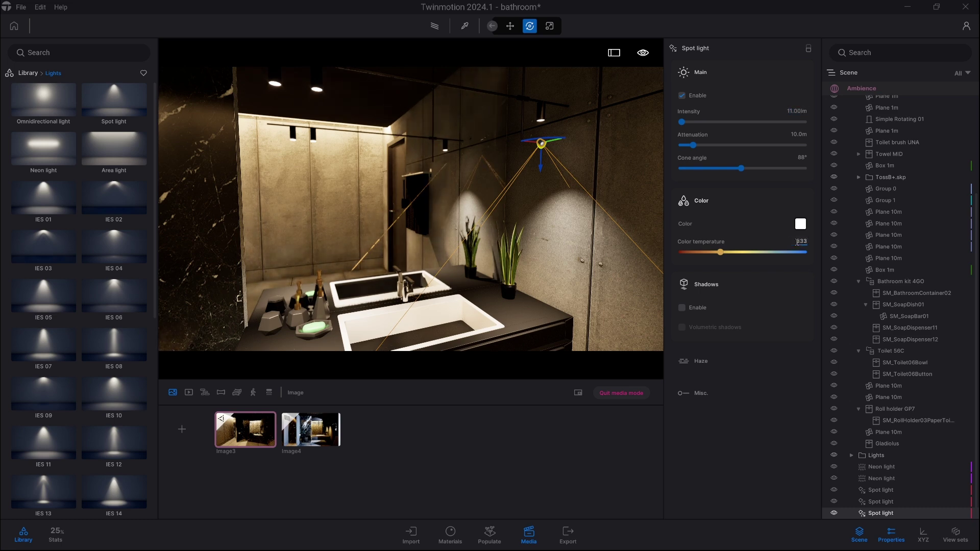
key("Return")
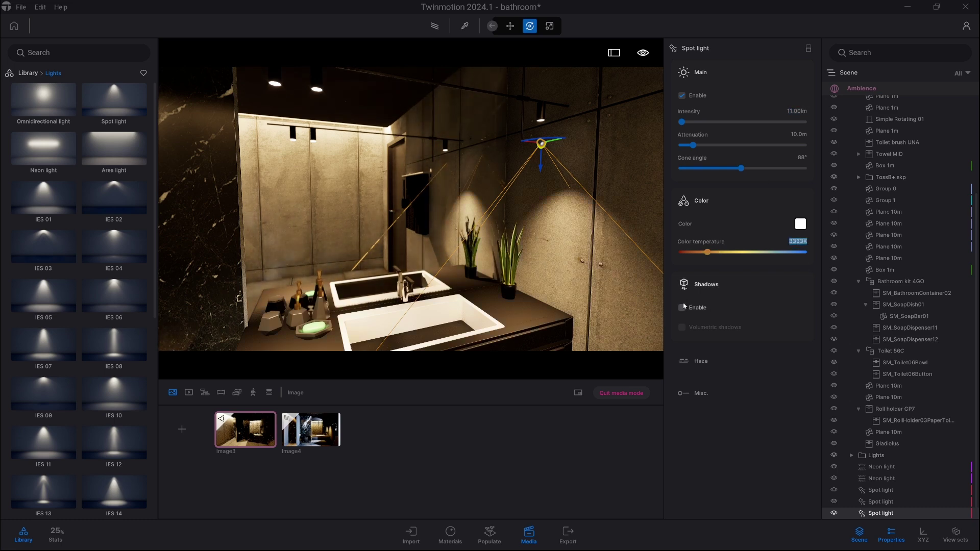
left_click(682, 308)
Deselect the spot light and preview the whole bathroom's lighting with the path tracer.
key("Escape")
key("s")
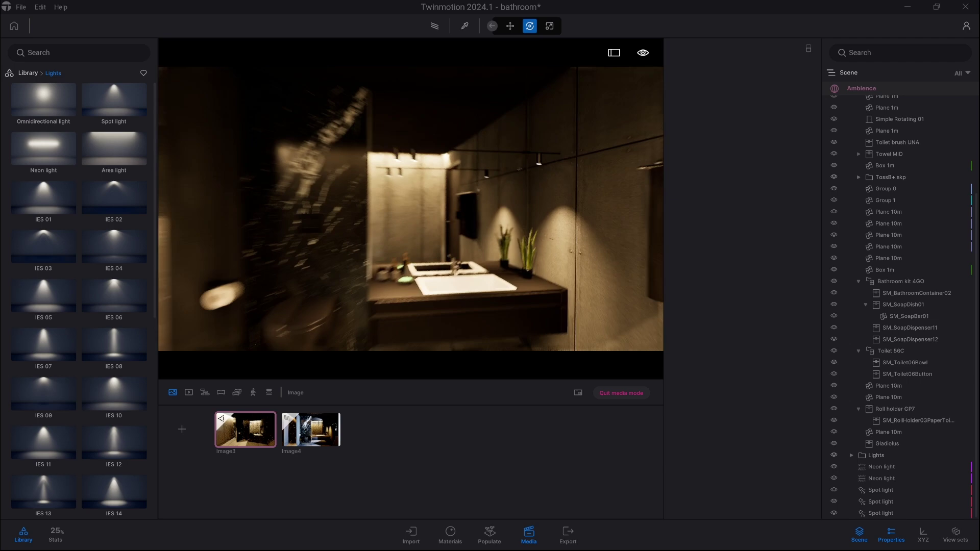
key("r")
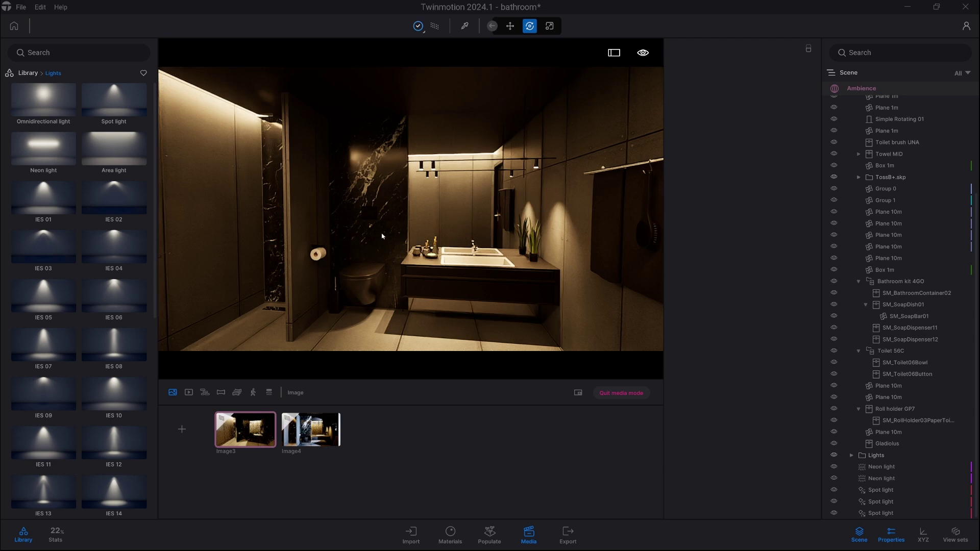
Turn off the path tracer and set the bathroom door's behaviour to Open.
key("r")
right_click_drag(396, 243, 510, 255)
key("s")
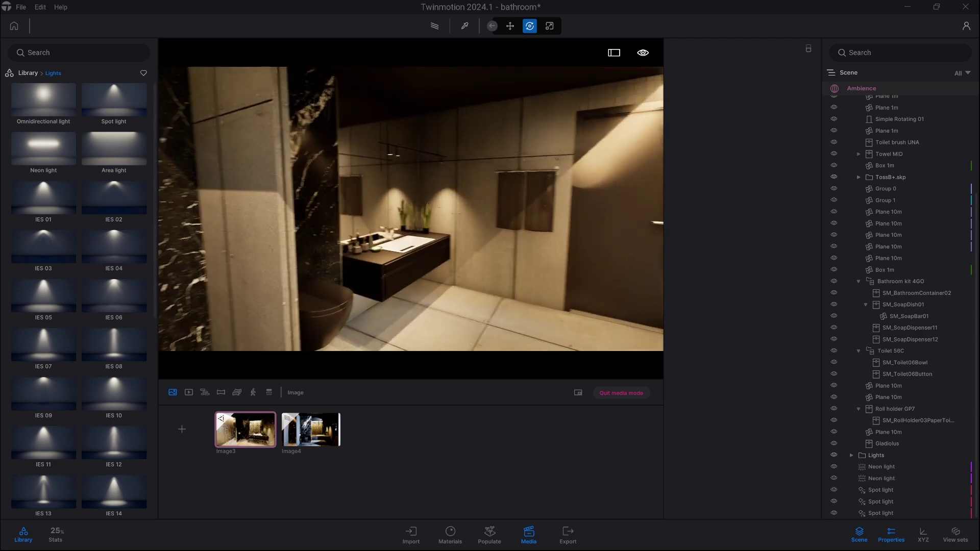
right_click_drag(411, 209, 525, 210)
left_click_drag(393, 159, 381, 245)
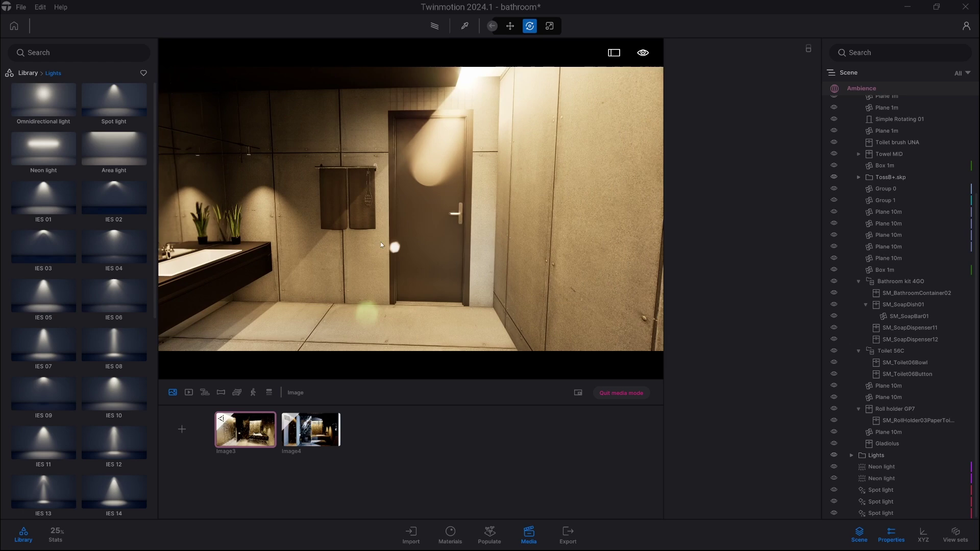
left_click(443, 220)
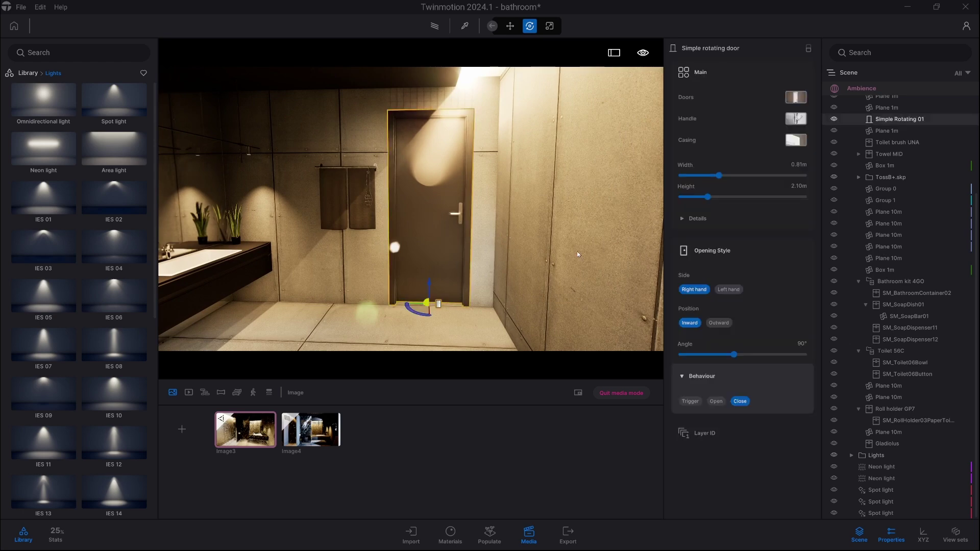
left_click(719, 404)
Place an area light just outside the open bathroom doorway.
key("w")
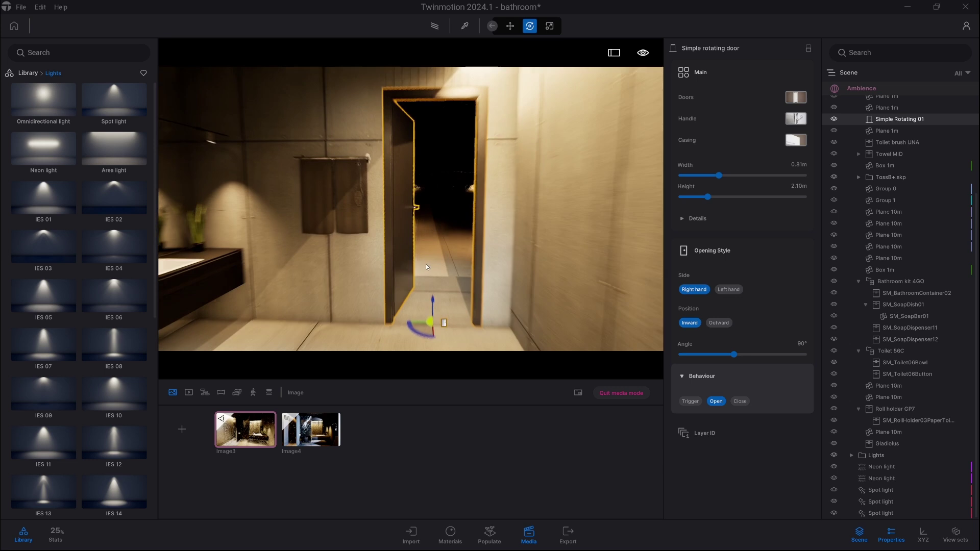
right_click_drag(426, 264, 357, 251)
key("s")
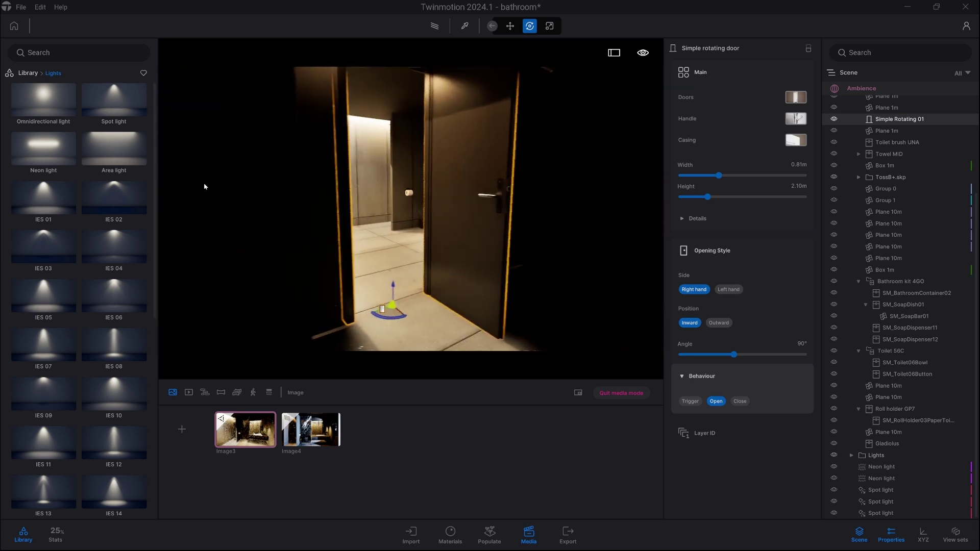
left_click_drag(123, 149, 353, 206)
key("e")
right_click_drag(353, 204, 357, 240)
key("s")
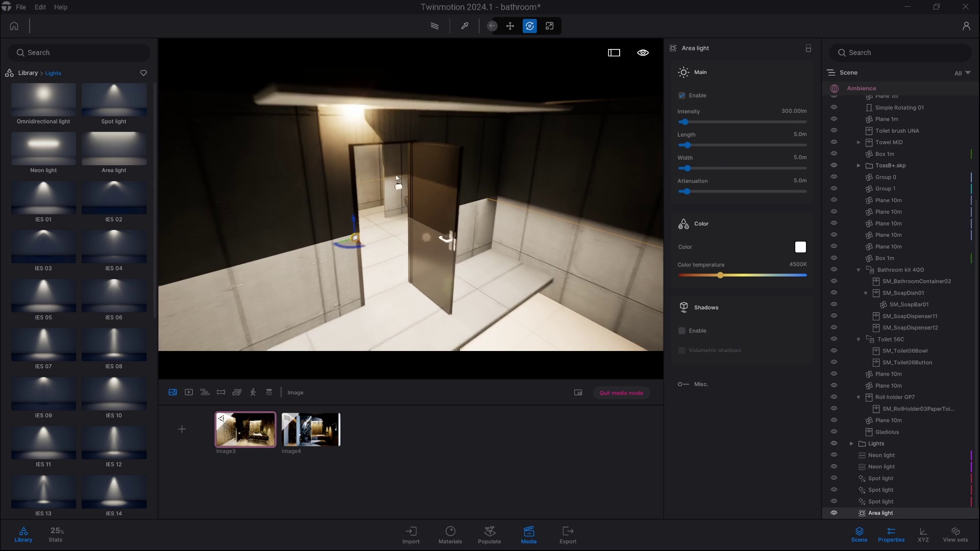
Reposition the area light just outside the doorway and rotate it to shine into the bathroom through the opening.
left_click(359, 244)
left_click_drag(360, 245, 373, 274)
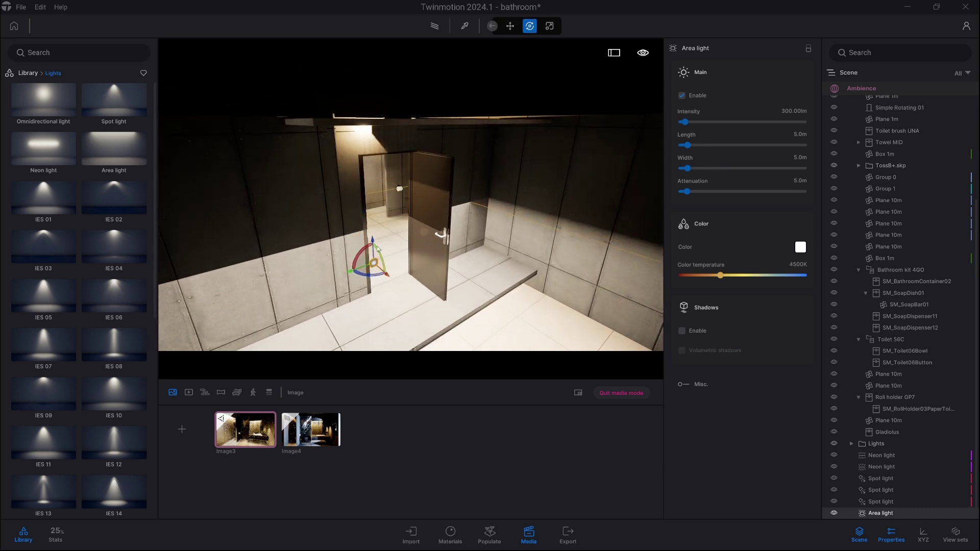
left_click_drag(380, 259, 356, 280)
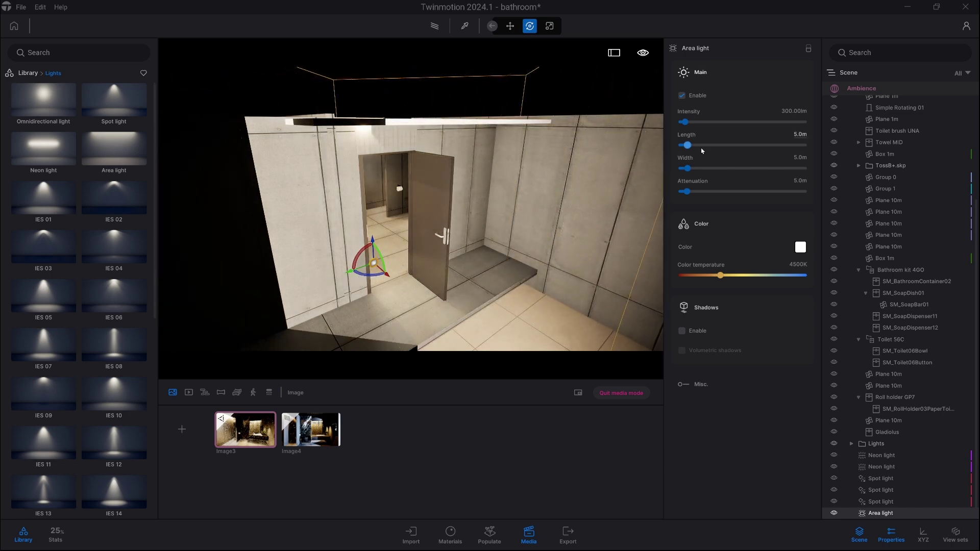
Set the area light's length and width to 1 m and its attenuation to 11 m, and enable its shadows.
type("1")
left_click(798, 158)
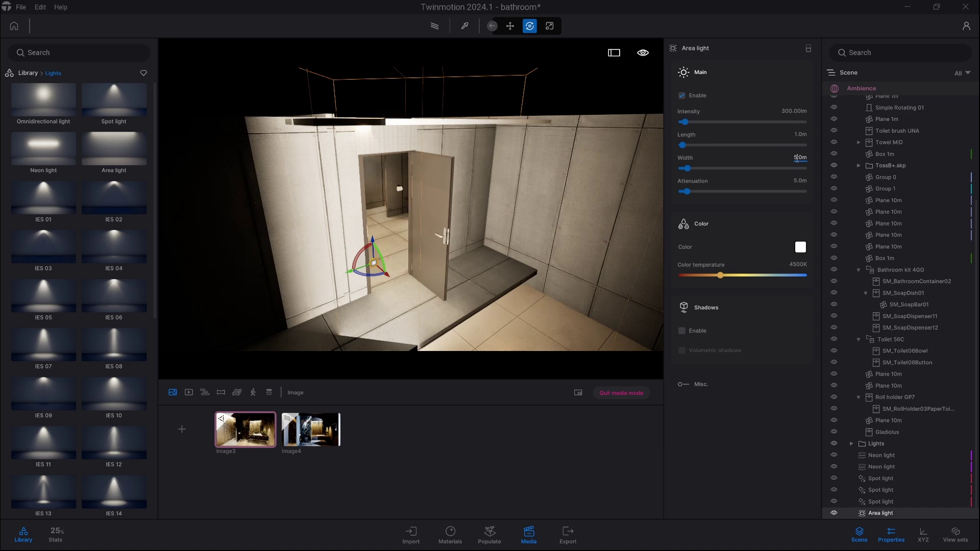
type("1")
left_click(799, 179)
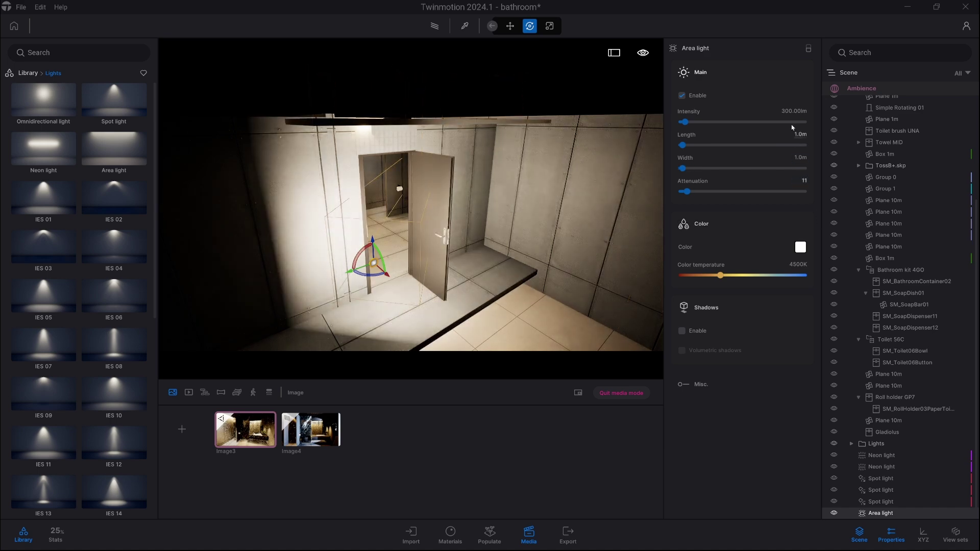
type("11")
left_click(770, 223)
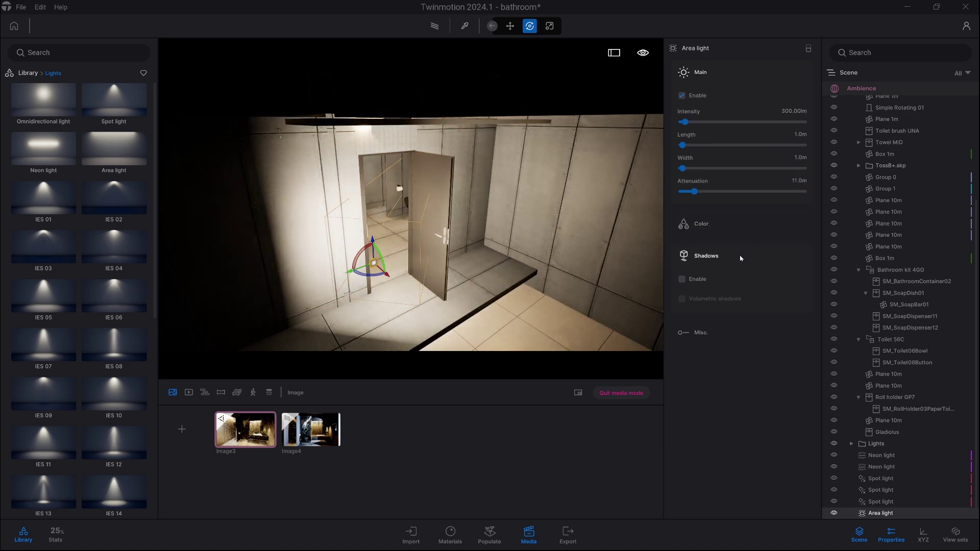
left_click(717, 240)
left_click(683, 331)
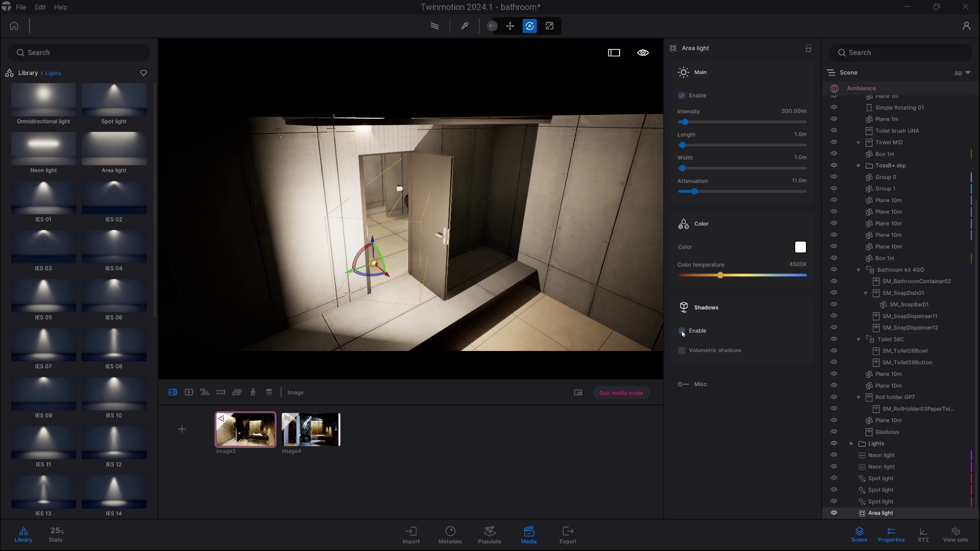
Shift the area light slightly sideways in front of the open doorway.
right_click_drag(404, 209, 333, 203)
key("d")
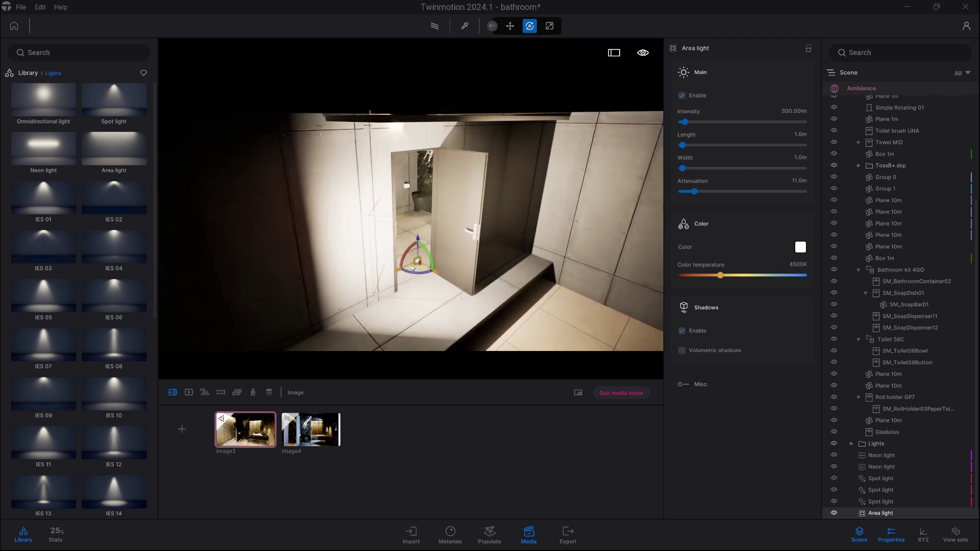
left_click_drag(440, 271, 423, 273)
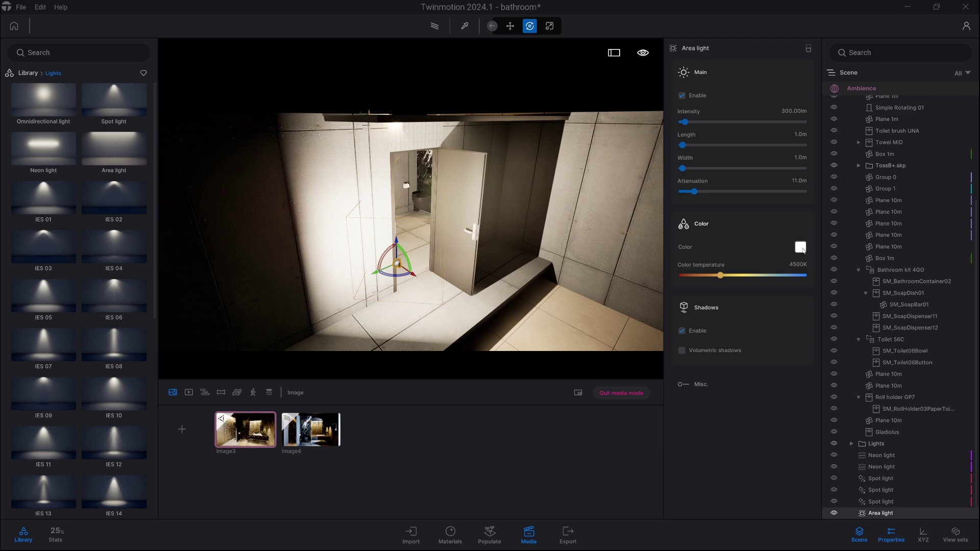
Change the area light's color to a pale cool blue (EEF1FF).
left_click(800, 248)
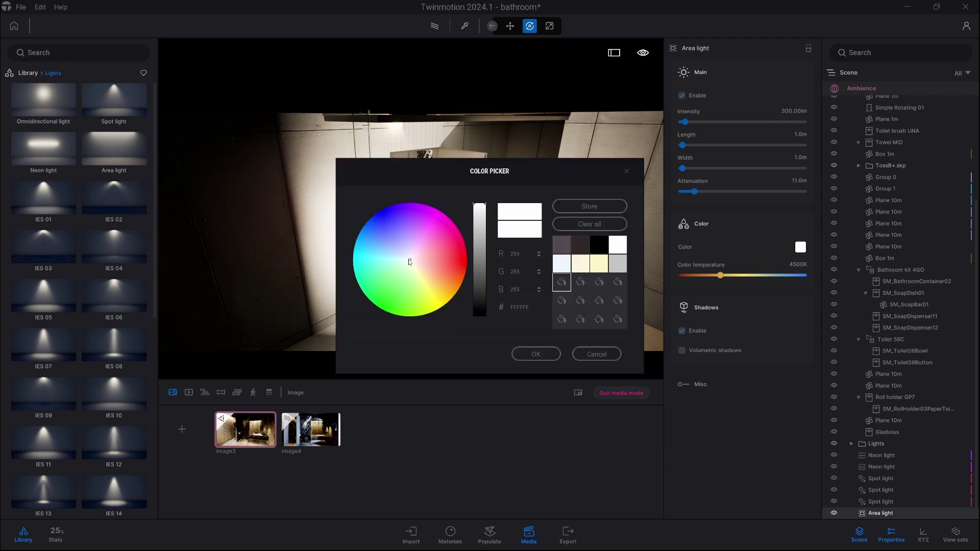
left_click(408, 258)
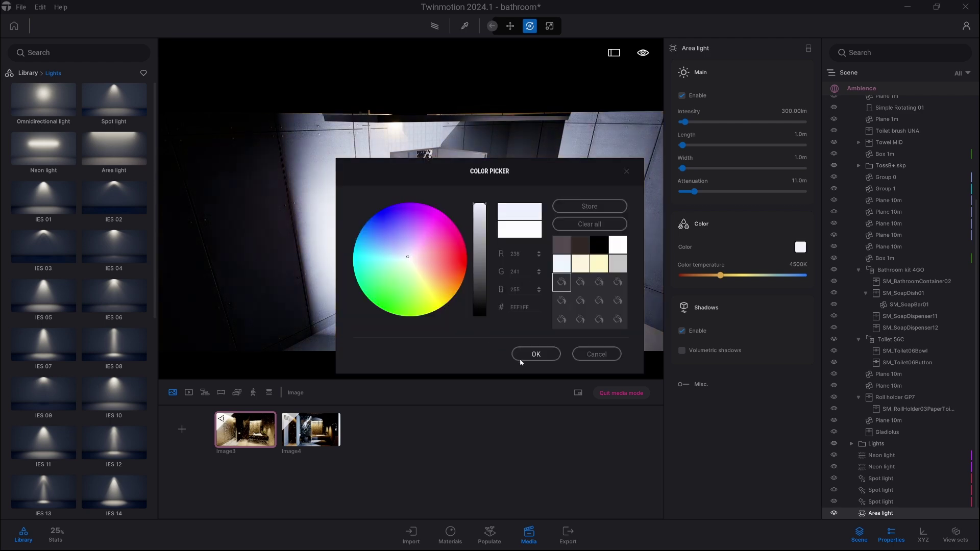
left_click(533, 354)
Return to the Image3 view and preview the bathroom's lighting with the path tracer.
left_click(242, 433)
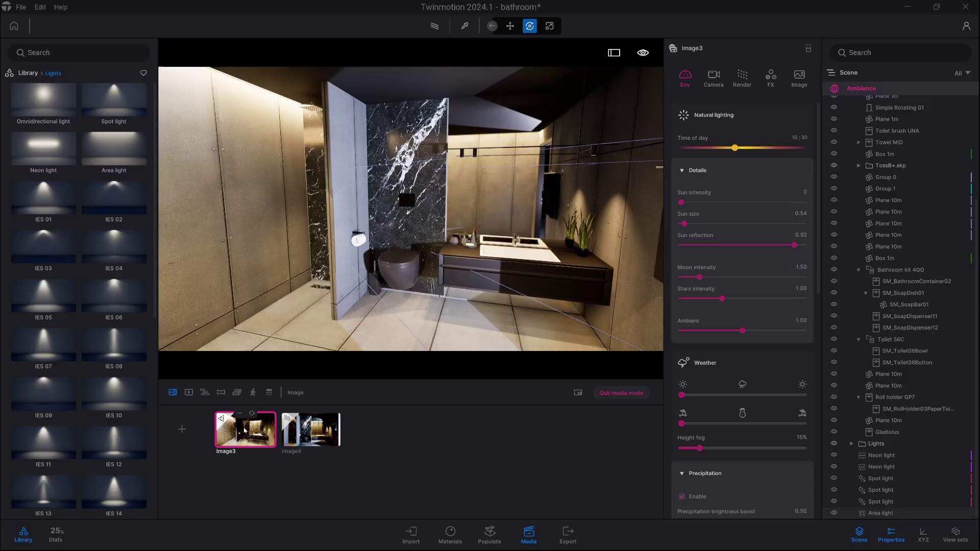
left_click(491, 295)
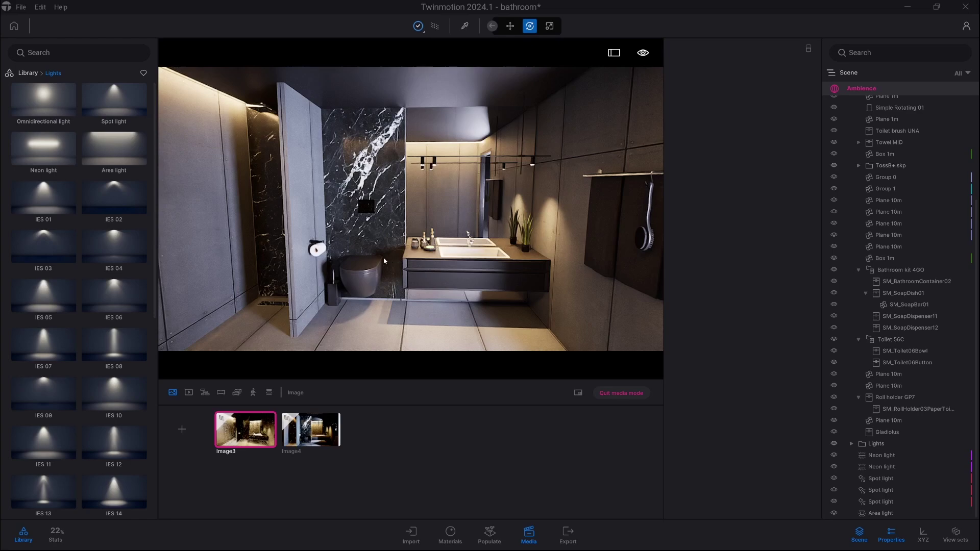
left_click(254, 433)
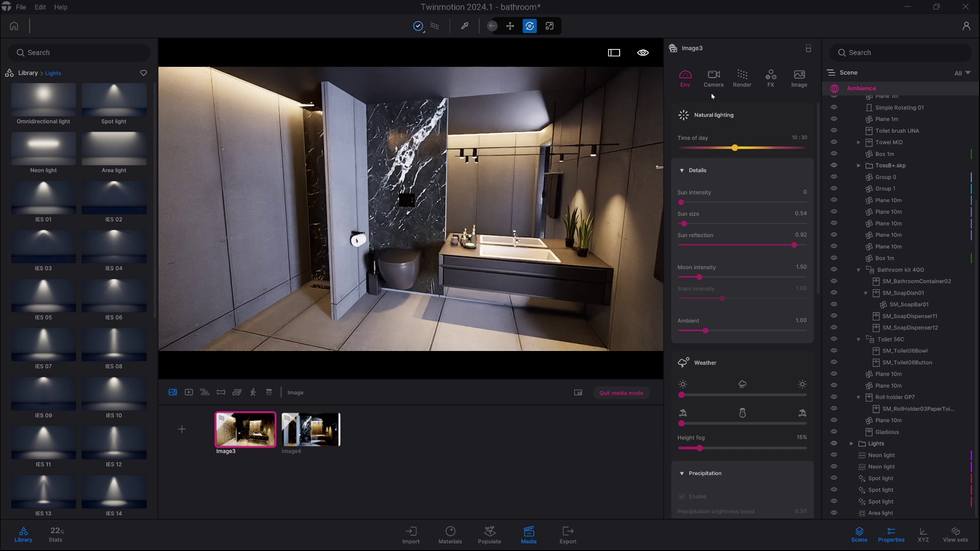
Adjust the viewpoint toward the toilet and vanity and set Image3's camera focal length to 35 mm.
left_click(714, 77)
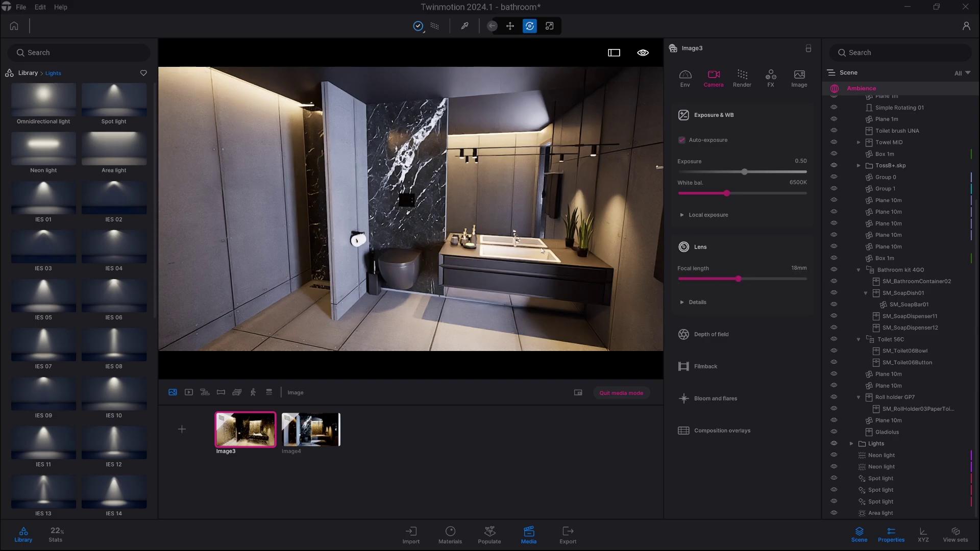
right_click_drag(399, 220, 424, 218)
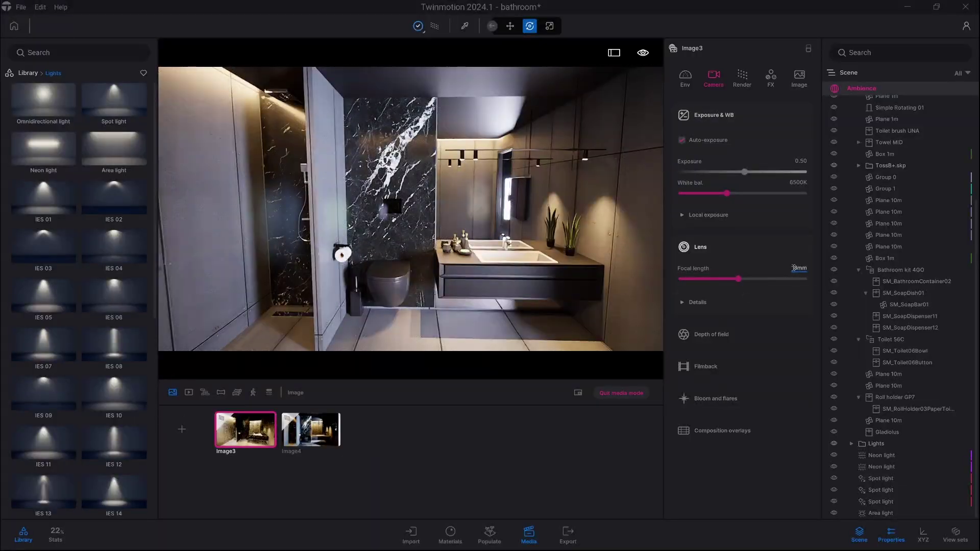
scroll(572, 230, "down", 1)
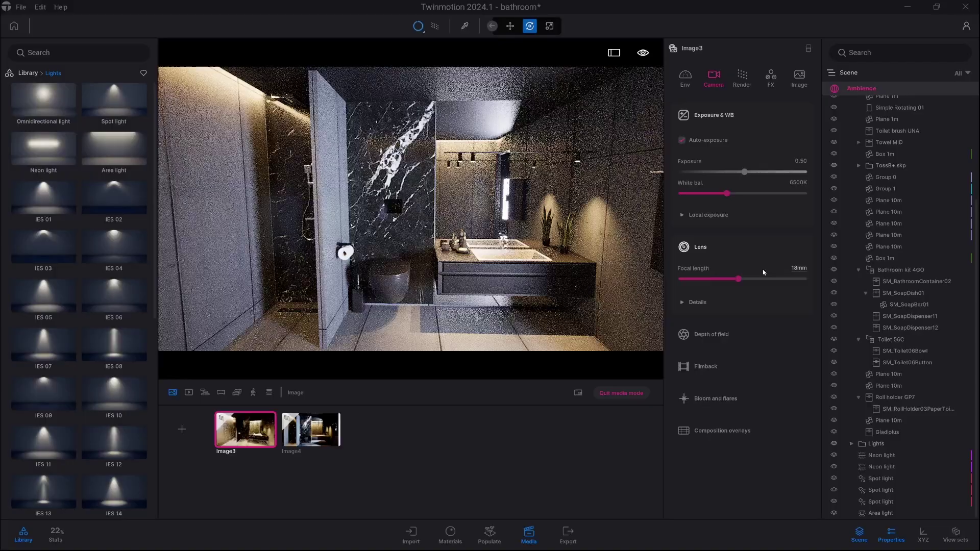
left_click(799, 271)
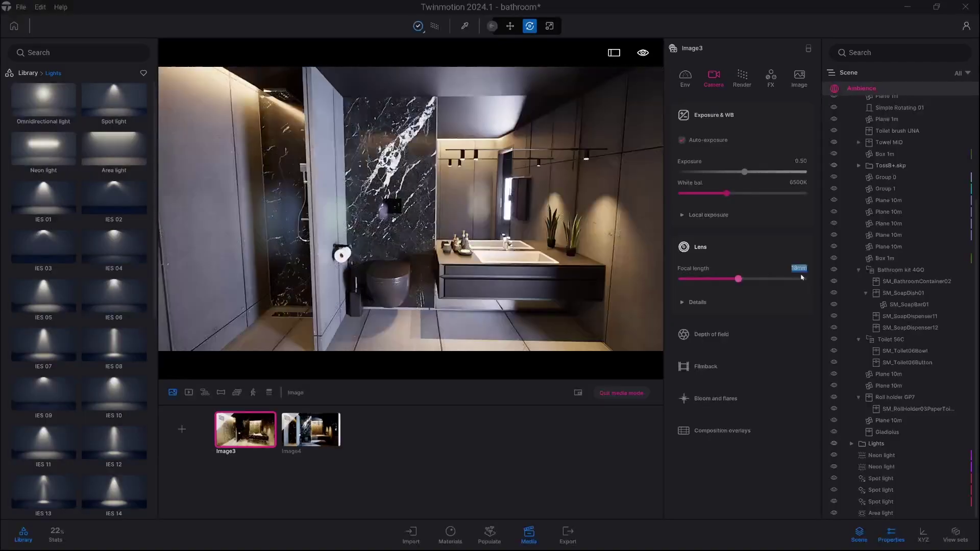
type("3")
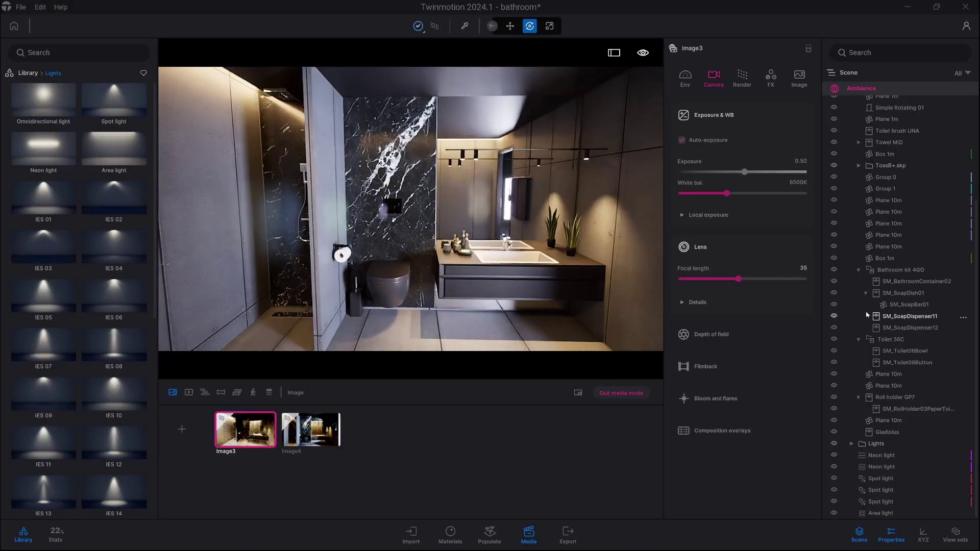
type("5")
key("Return")
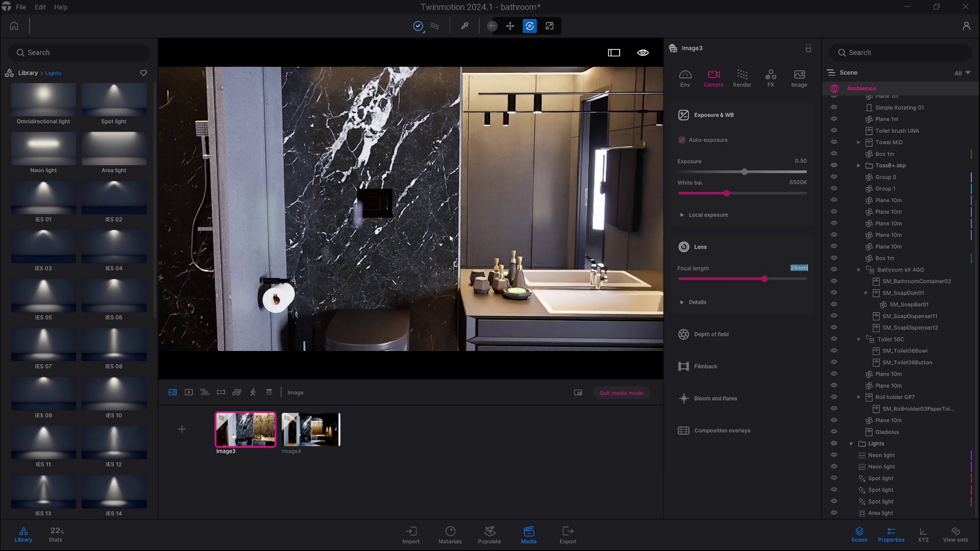
Set the camera's near clipping to 2.5 m and update Image3 with a pulled-back view of the whole bathroom.
left_click(695, 304)
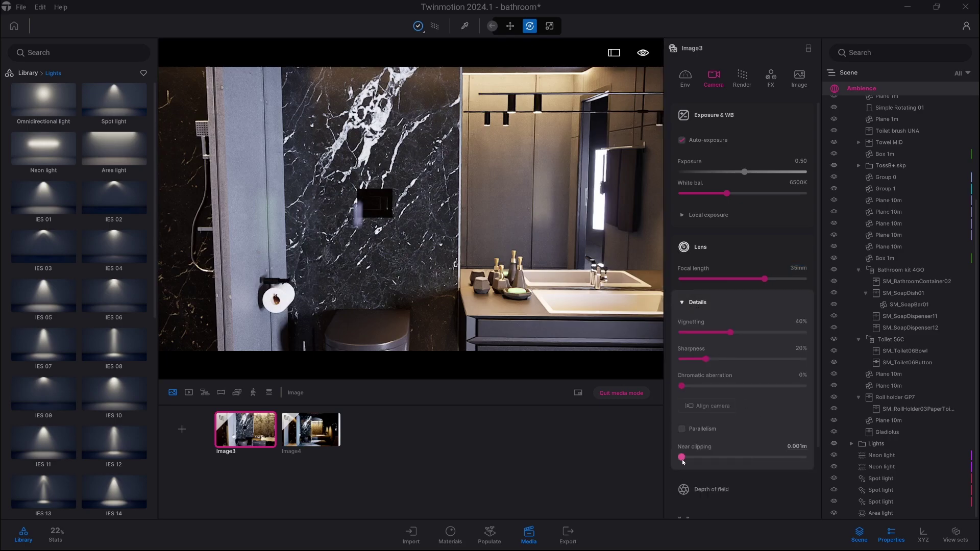
left_click_drag(682, 457, 805, 457)
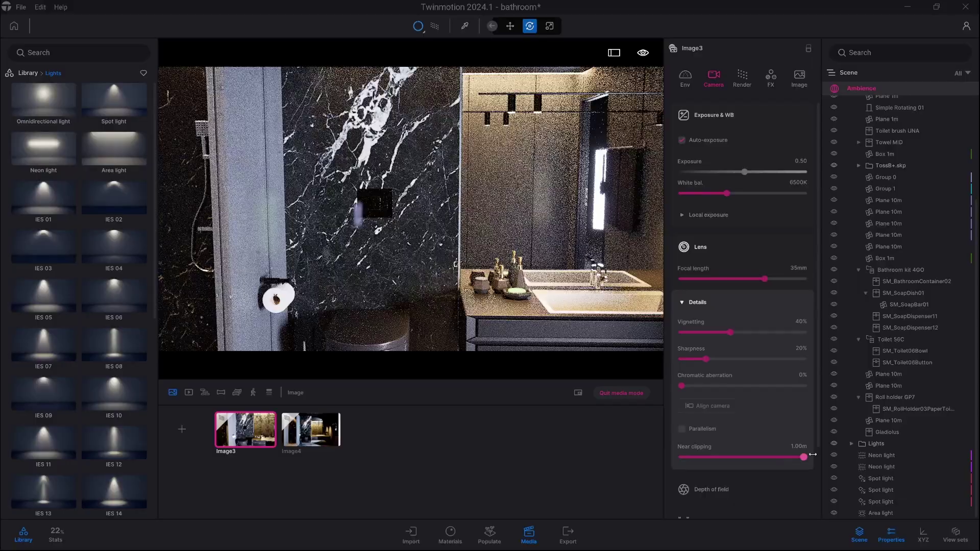
left_click(798, 447)
type("2.5")
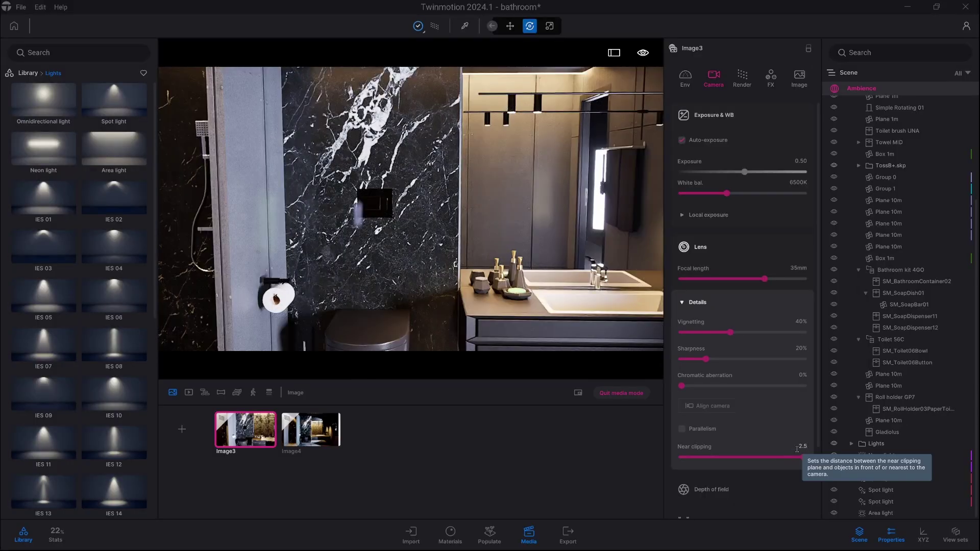
key("Return")
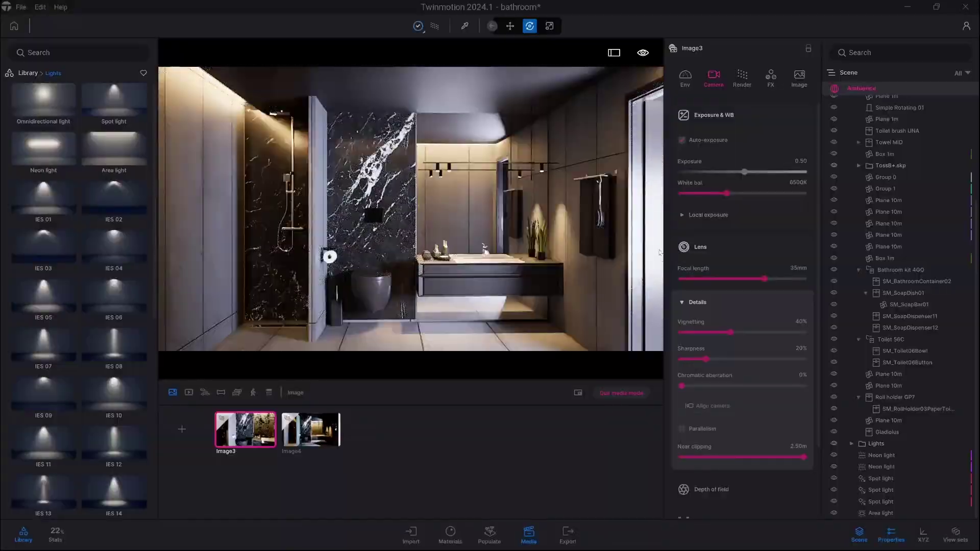
left_click(253, 417)
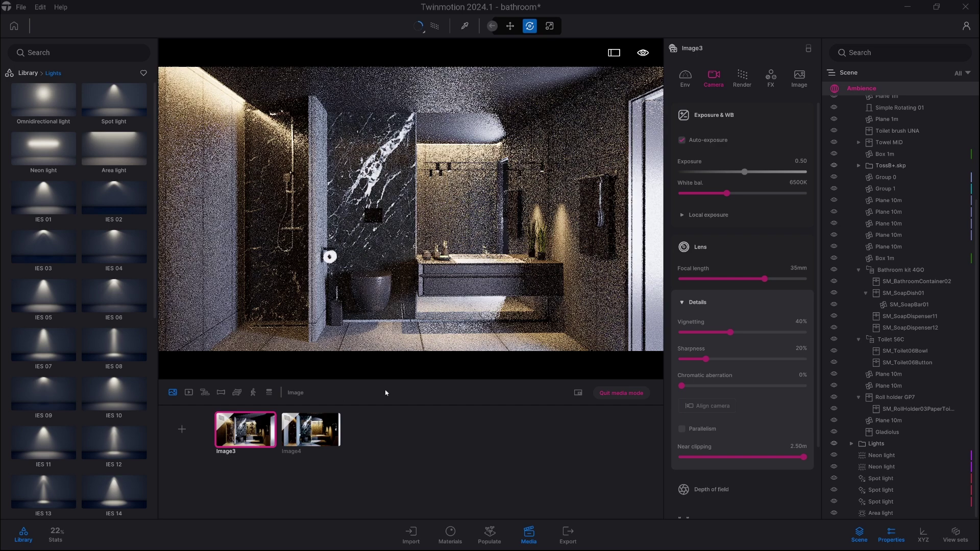
Align the camera to the bathroom's back wall and update Image3 with the straightened view.
left_click(705, 408)
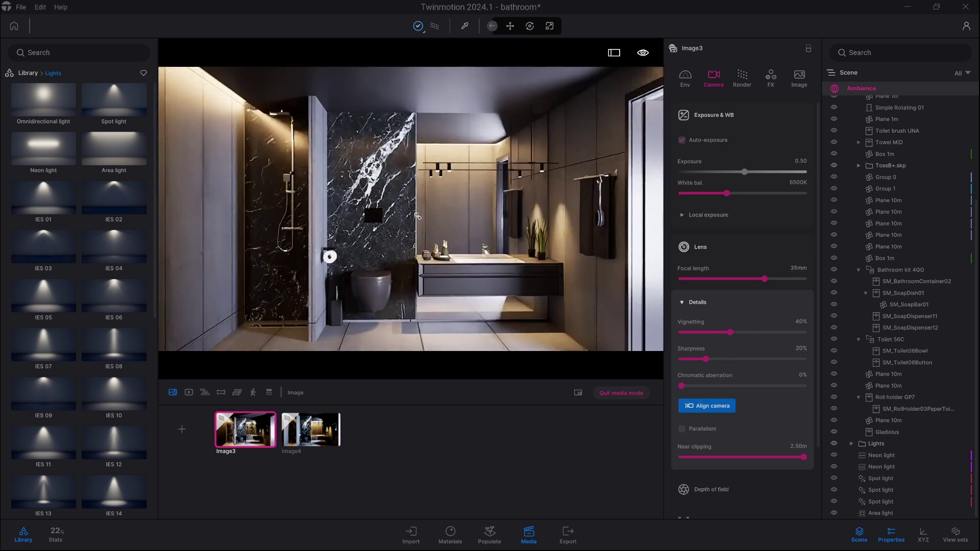
left_click(415, 217)
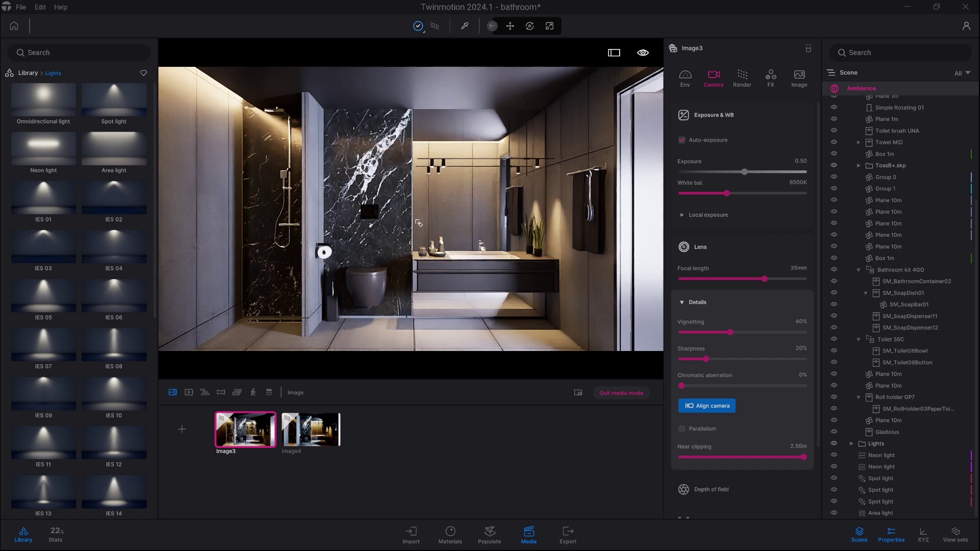
key("Escape")
left_click(253, 415)
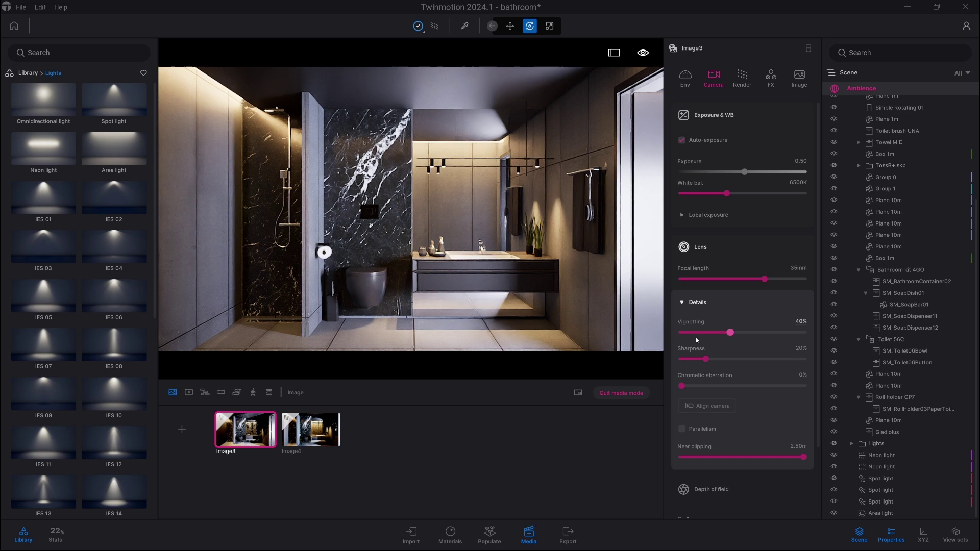
Set Image3's bloom intensity to 500 and choose the Star filter 6x bloom texture.
scroll(697, 340, "down", 4)
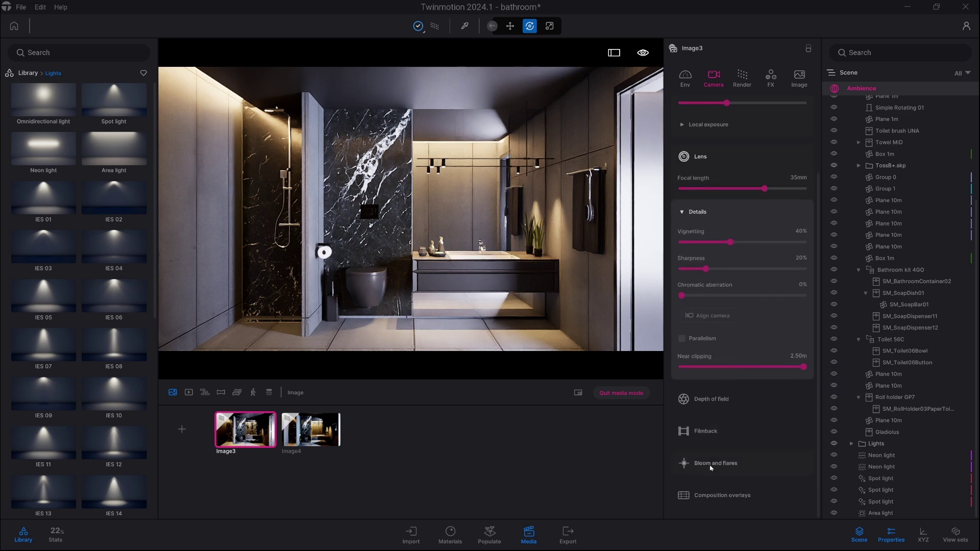
left_click(711, 468)
scroll(800, 485, "down", 2)
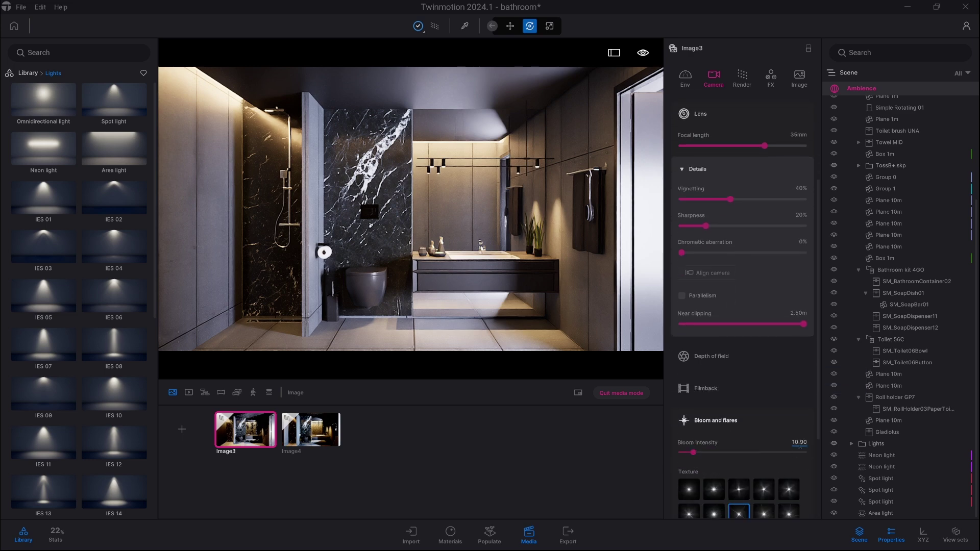
left_click(799, 442)
type("111")
key("Return")
type("500")
key("Return")
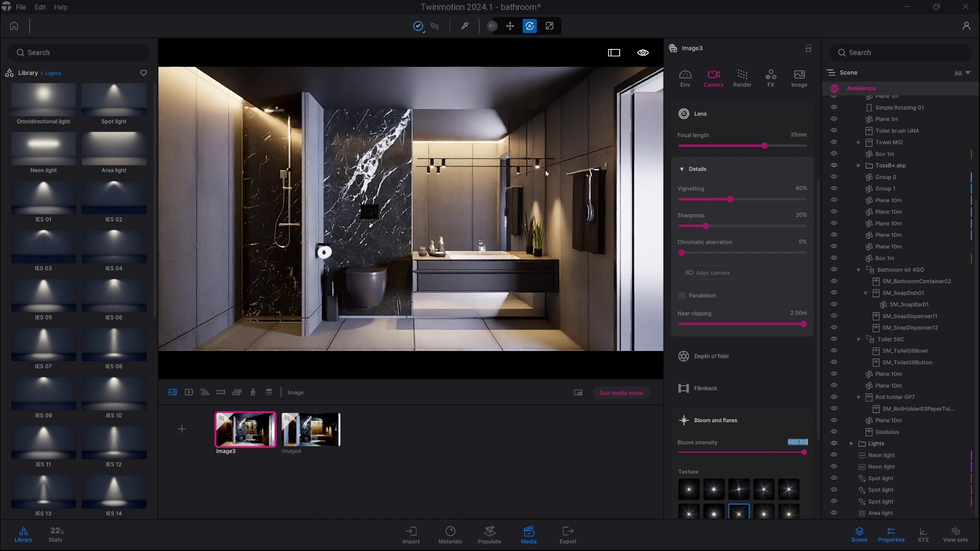
left_click(763, 491)
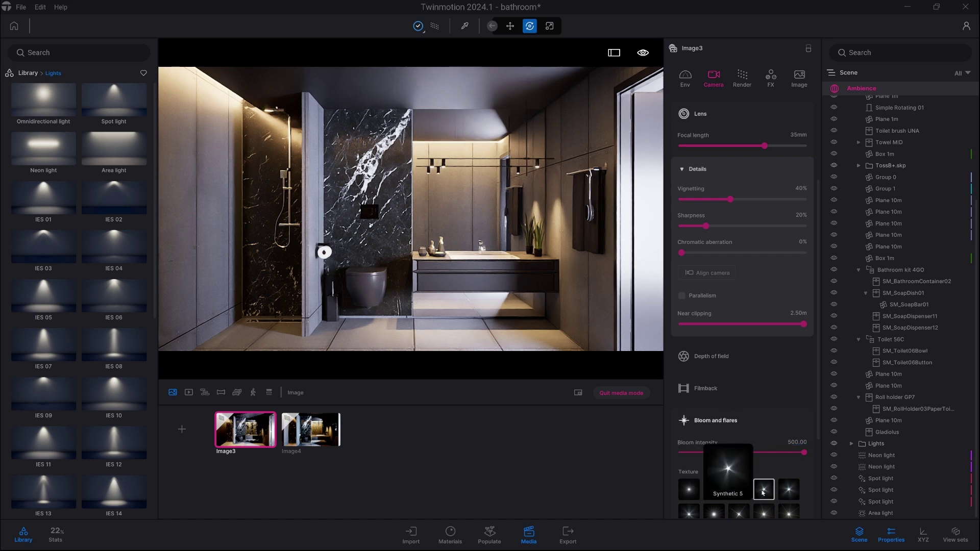
left_click(762, 511)
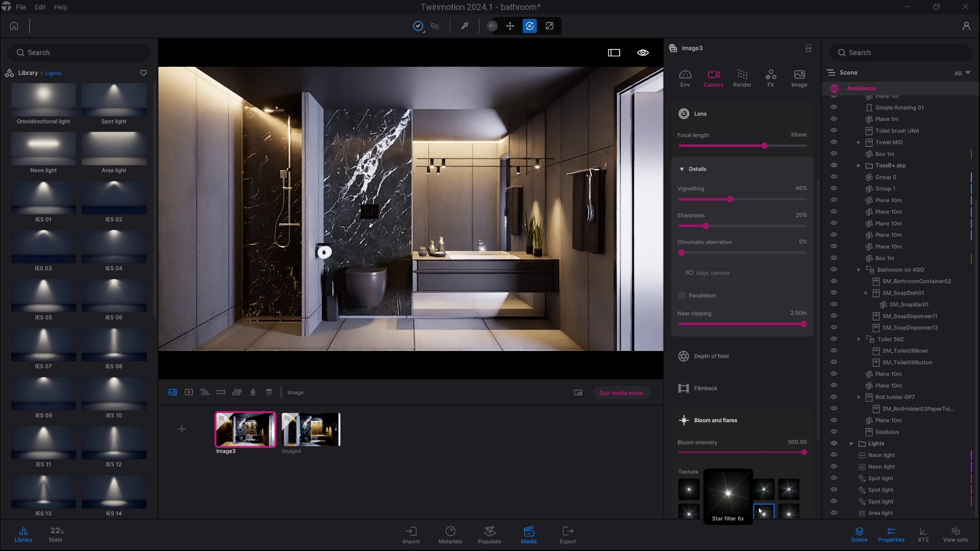
Set Image3's color grading contrast to 66%.
left_click(769, 76)
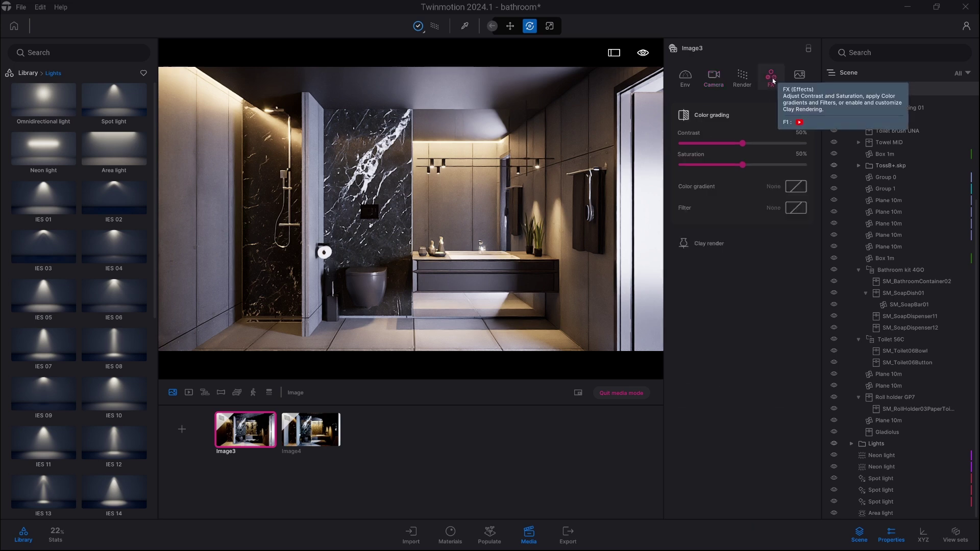
left_click(799, 133)
type("66")
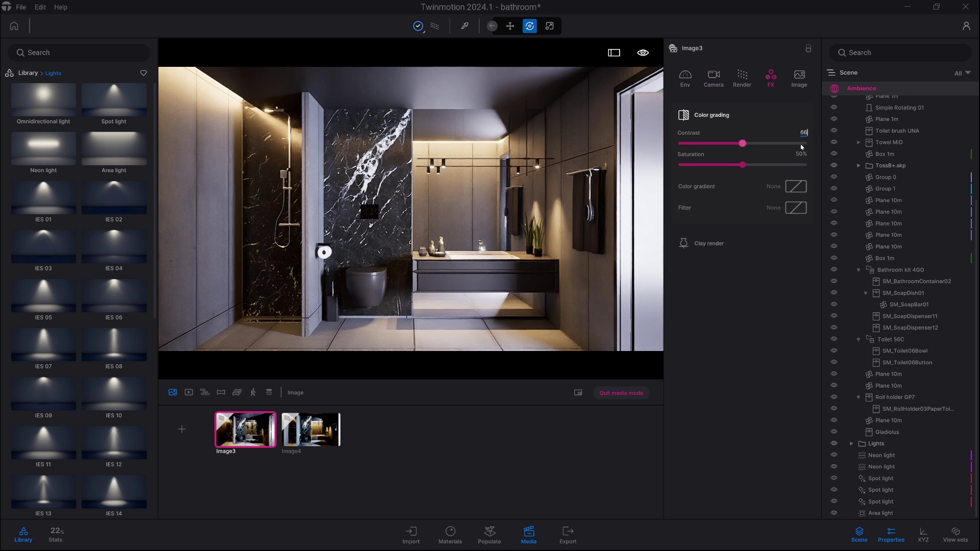
key("Return")
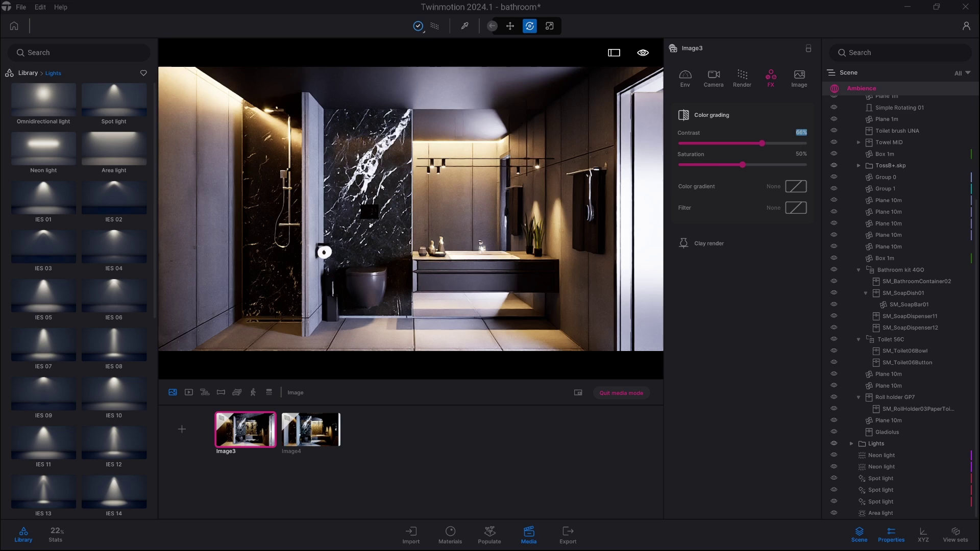
left_click(253, 227)
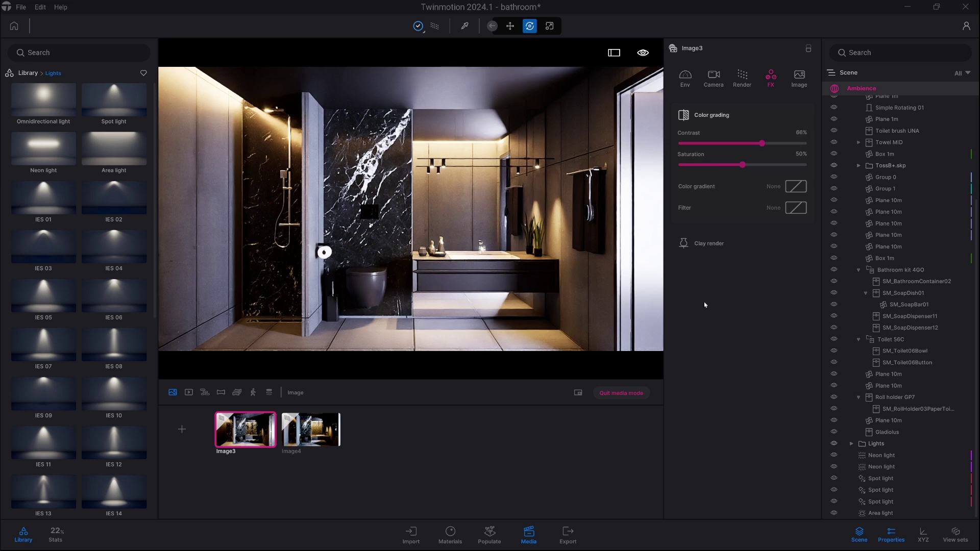